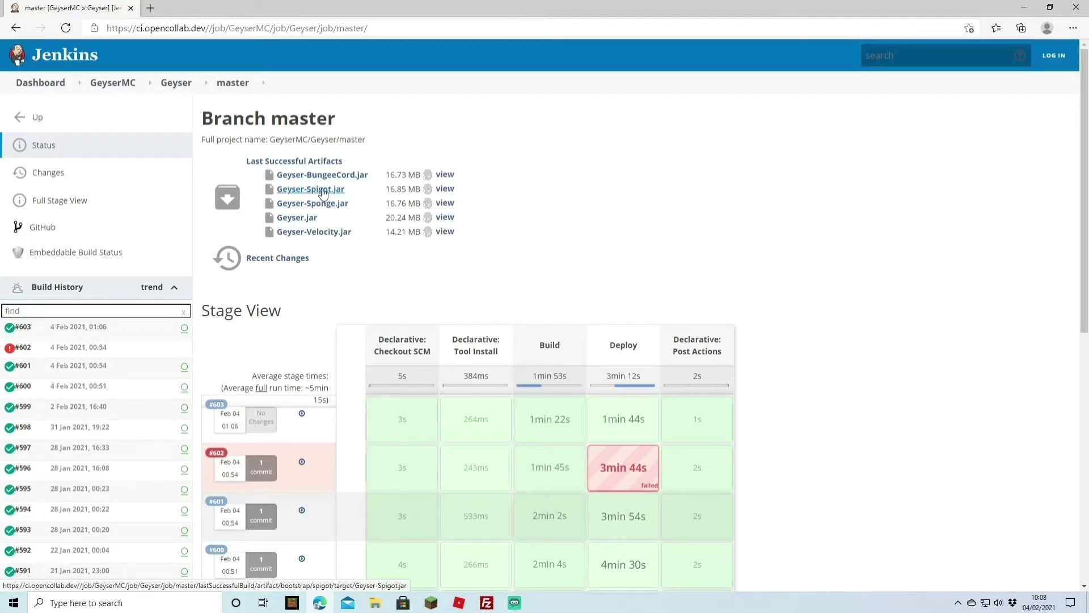
Keep the blocked Geyser-Spigot (1).jar download and copy the file from the Downloads folder
click(322, 193)
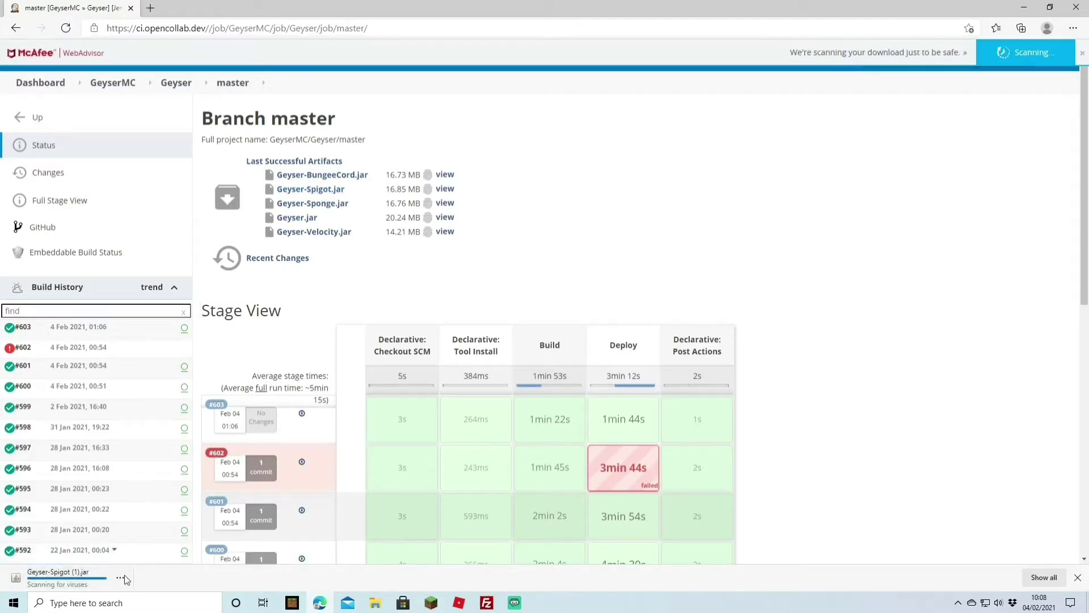
click(120, 577)
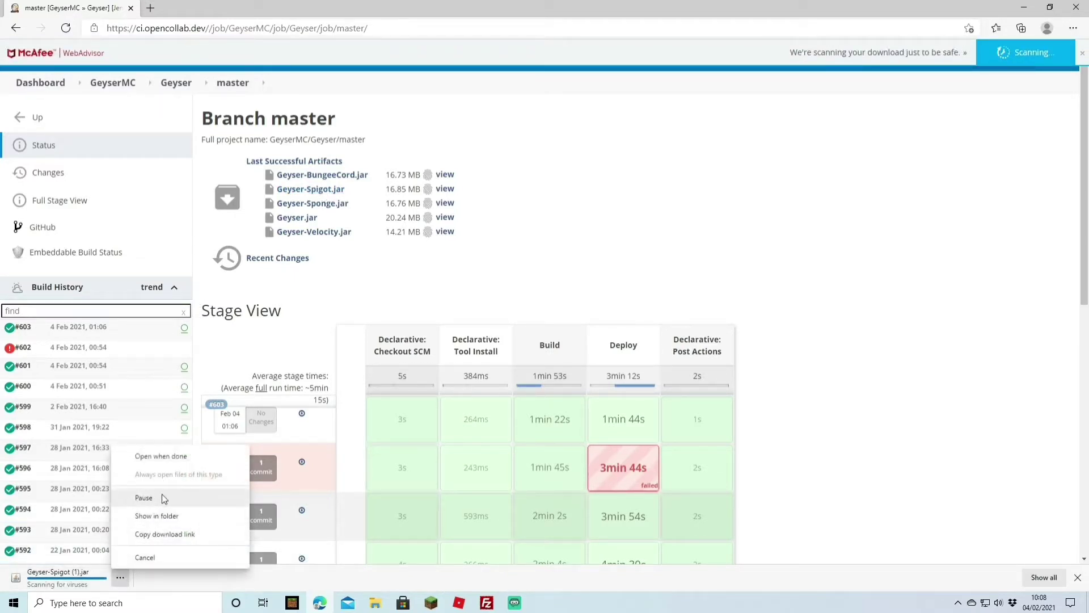
click(160, 515)
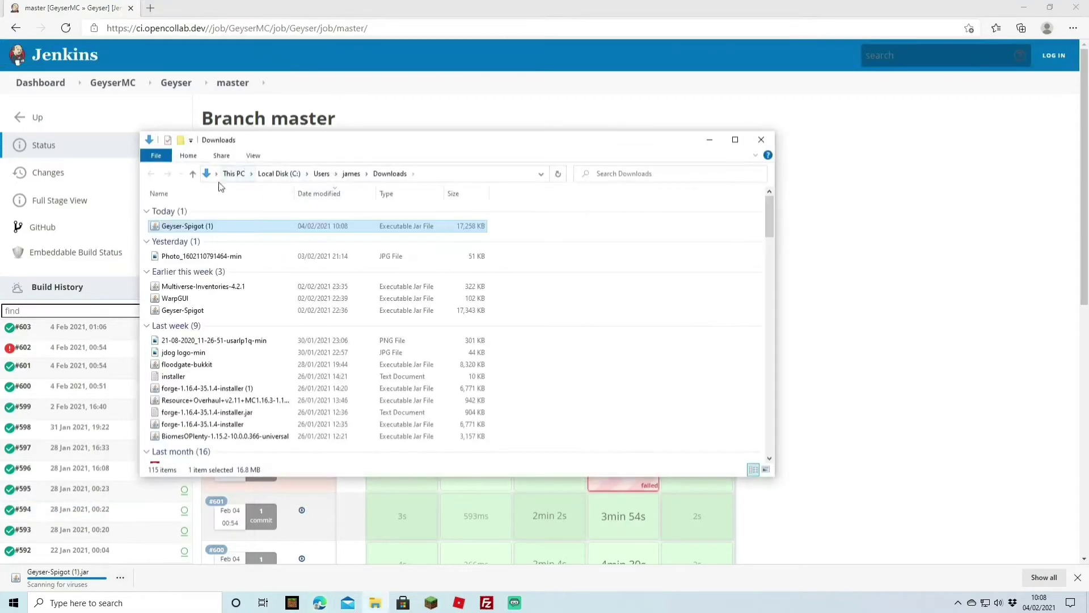
right_click(181, 225)
click(223, 465)
click(710, 140)
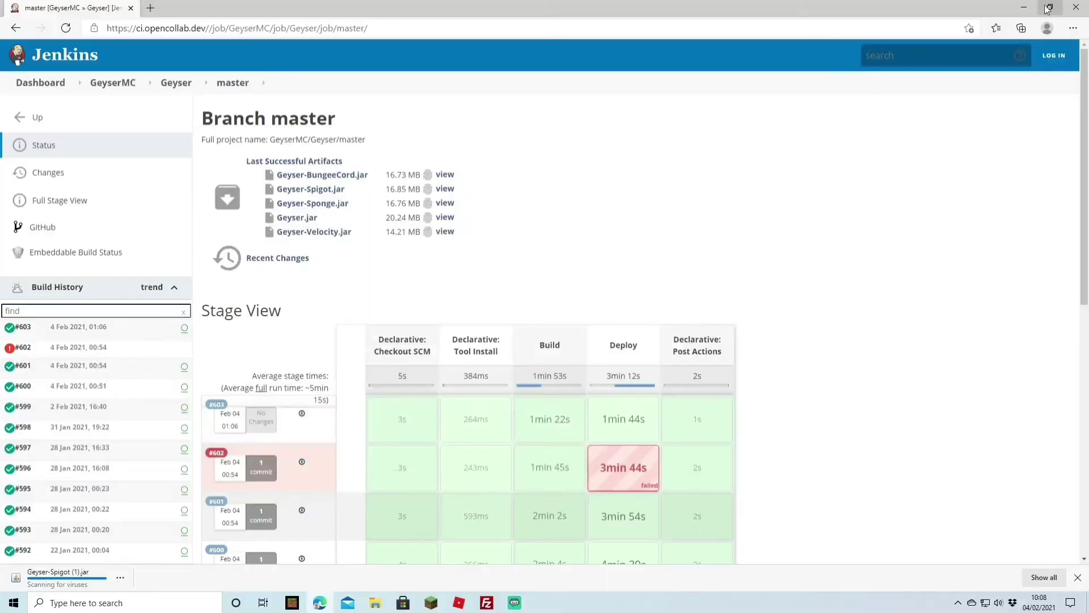
click(1024, 8)
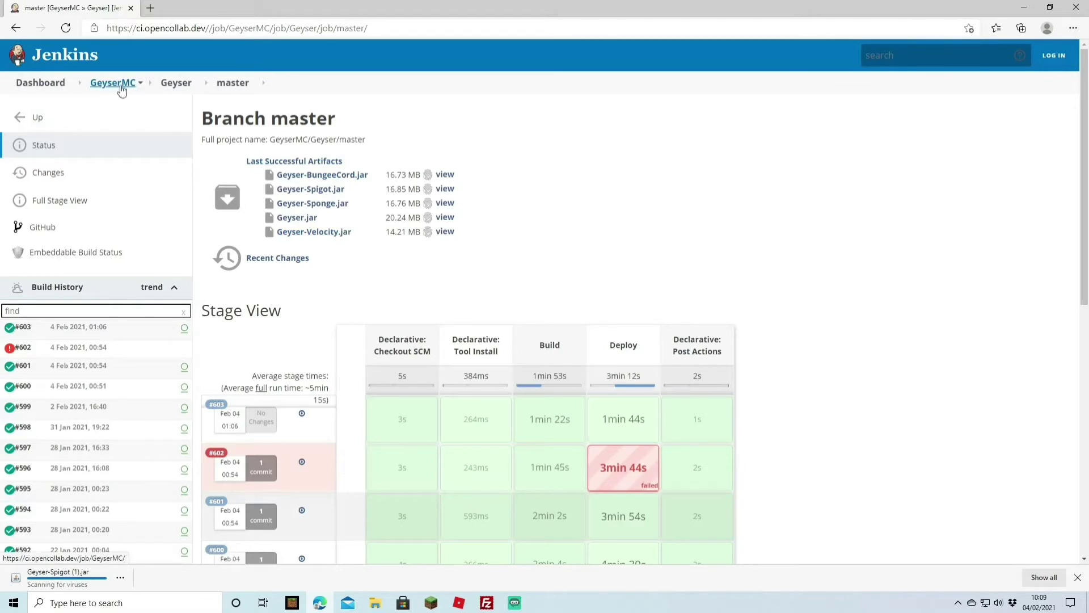
Download floodgate-bukkit.jar from the GeyserMC Floodgate master branch in Jenkins
click(103, 86)
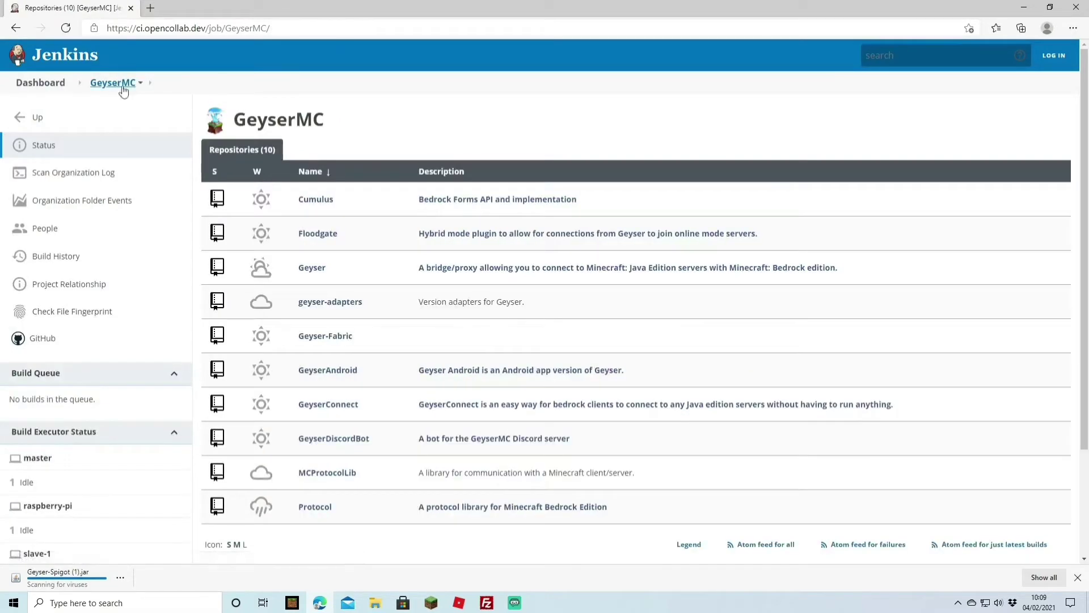
click(320, 235)
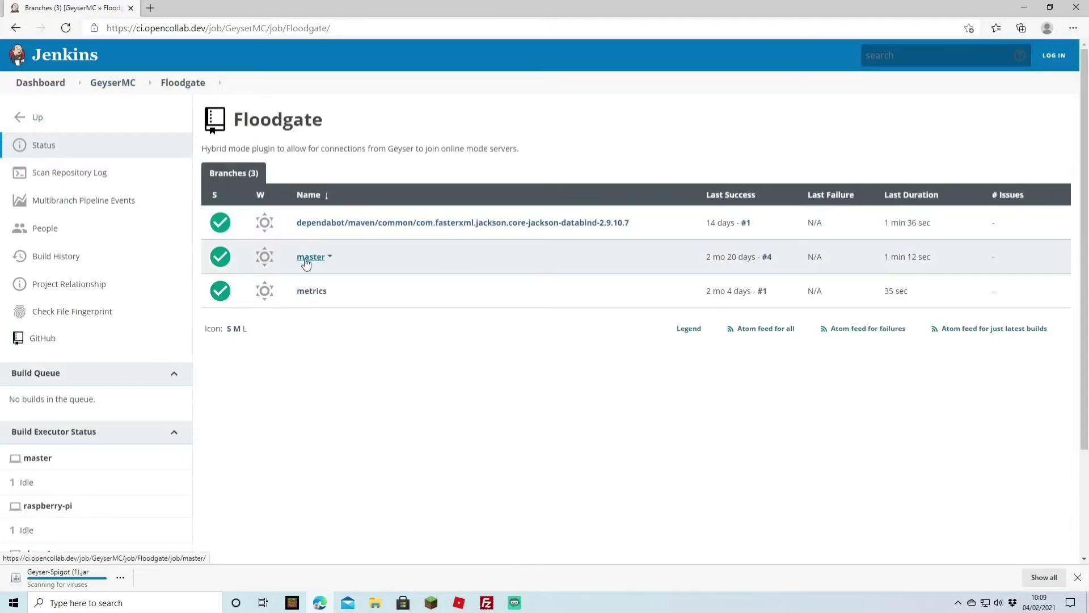
click(309, 259)
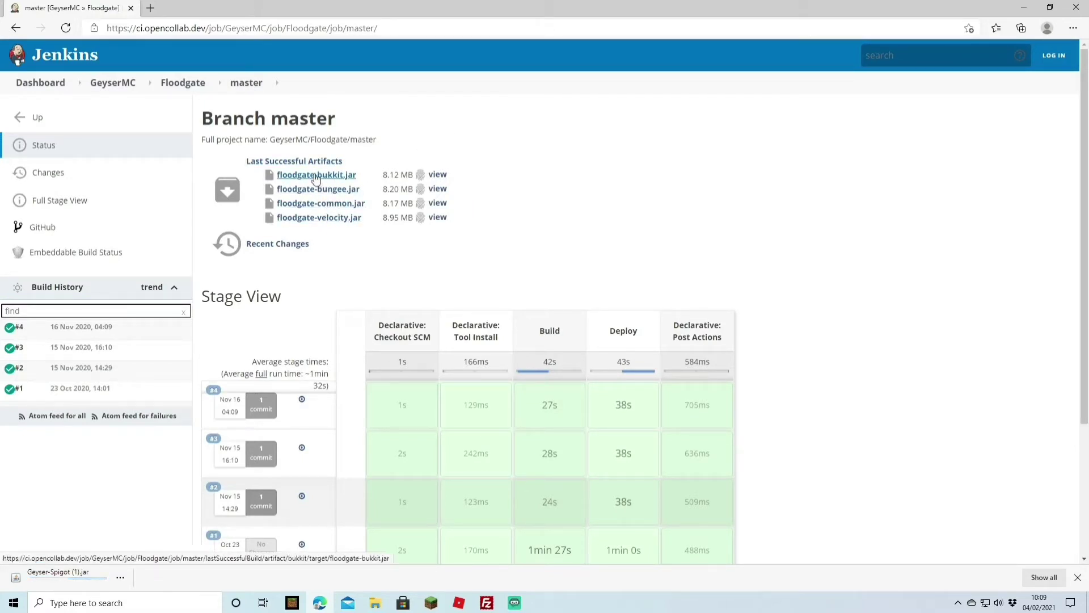
click(321, 178)
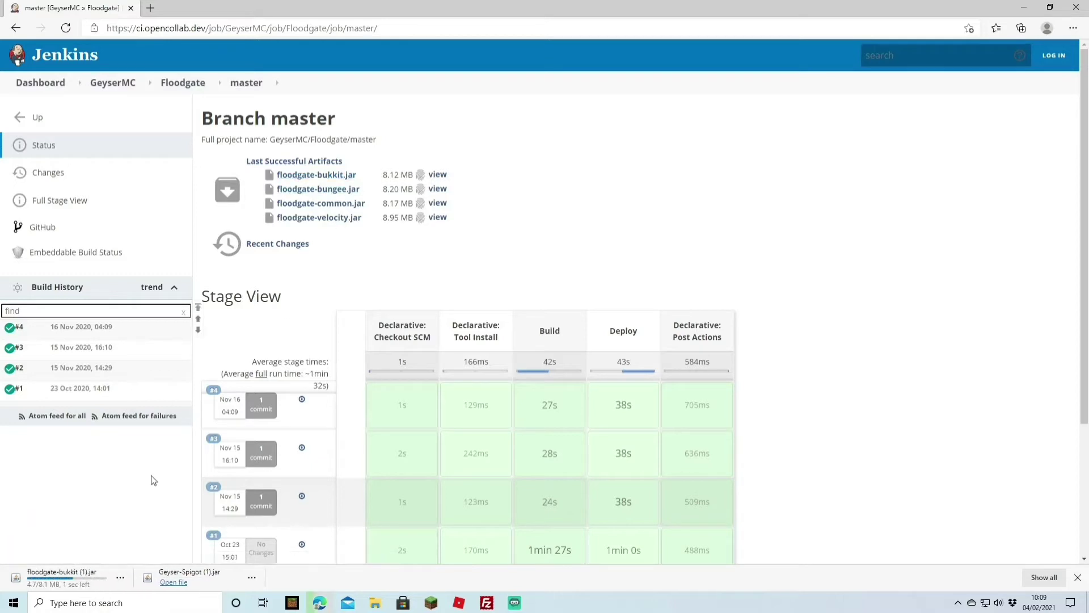
Copy floodgate-bukkit (1).jar from the Downloads folder
click(120, 577)
click(159, 479)
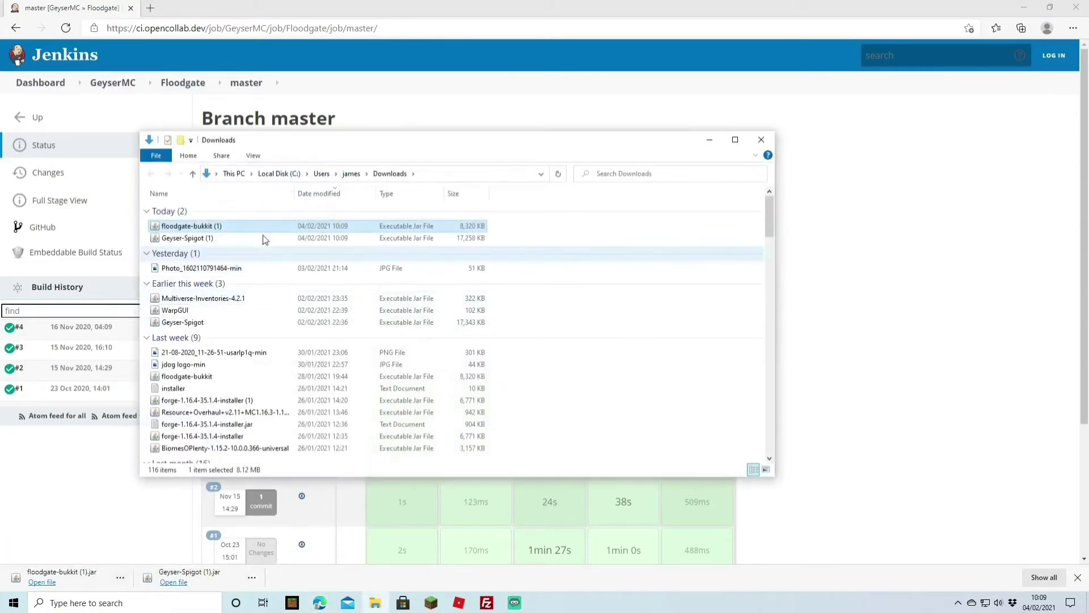
right_click(195, 228)
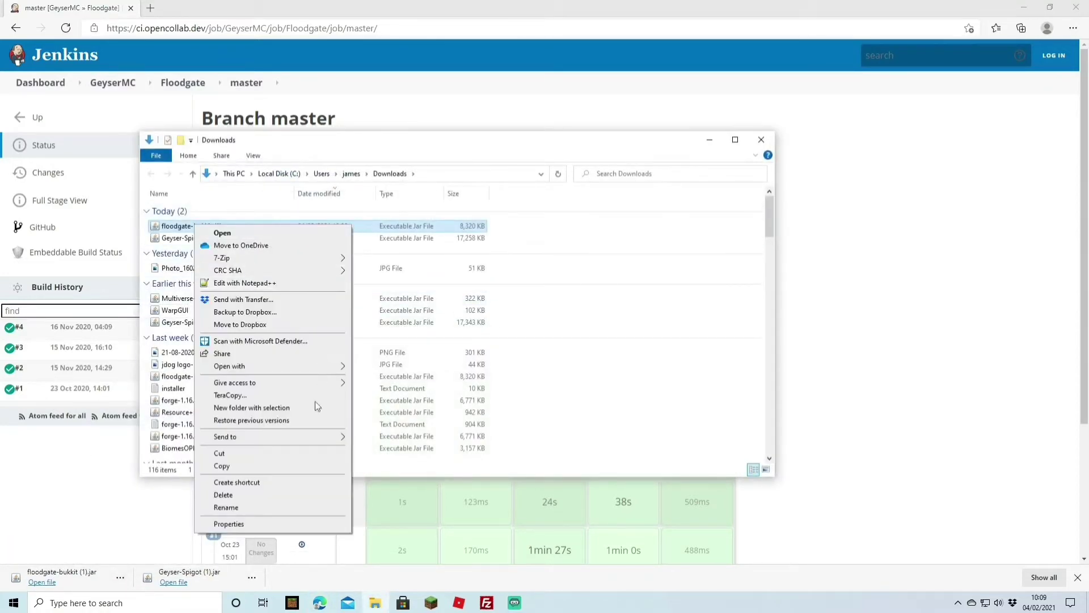
click(234, 466)
click(761, 138)
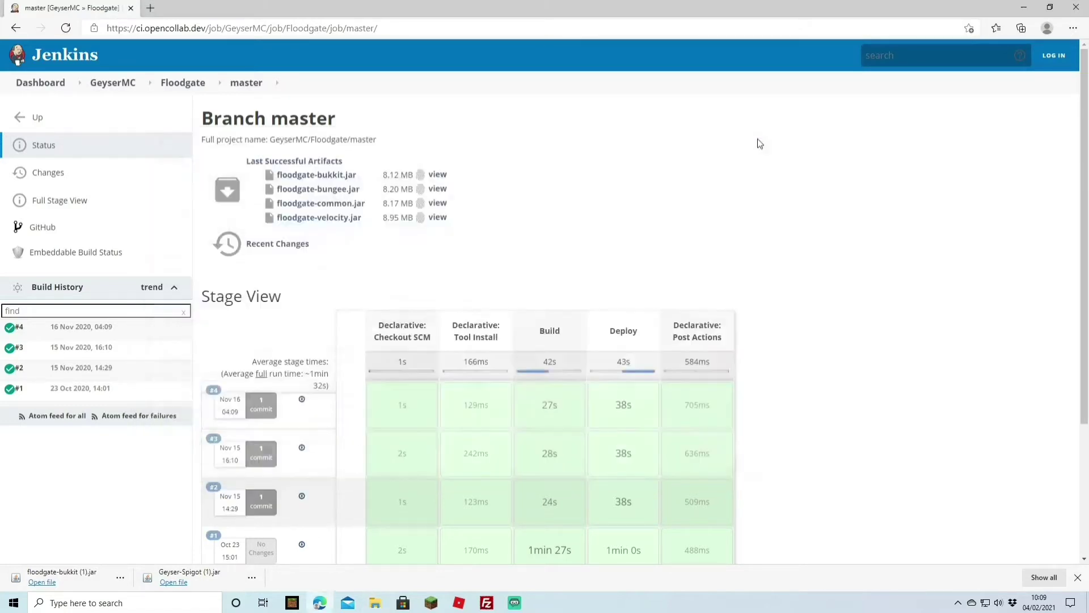
Paste floodgate-bukkit (1).jar onto the desktop and bring back the Multicraft 'test' server page
click(1013, 8)
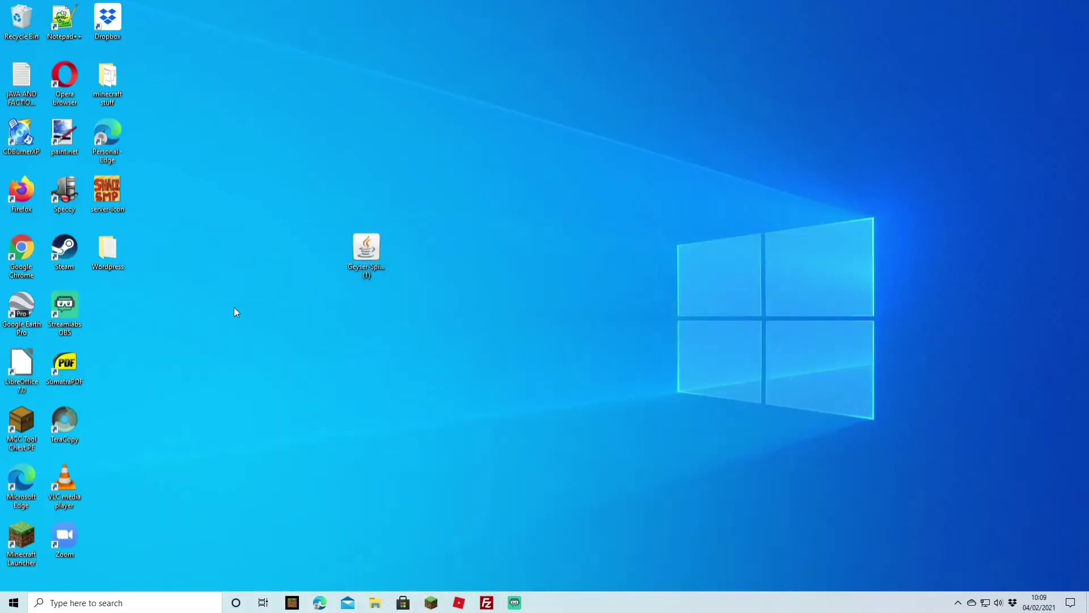
right_click(453, 199)
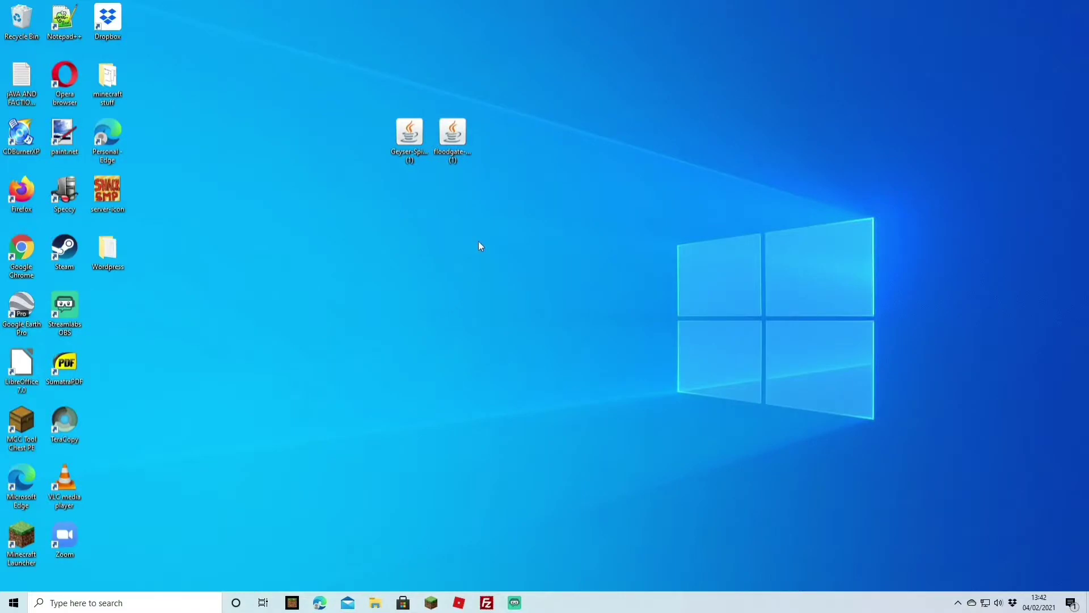
click(320, 602)
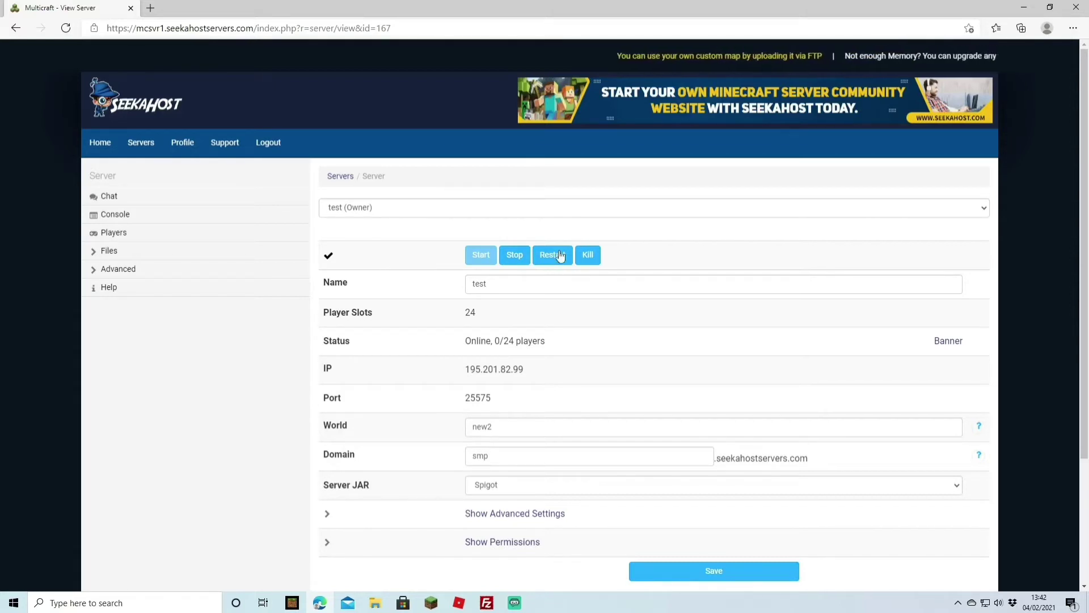
Stop the test server and browse to its plugins folder in FTP File Access
click(515, 254)
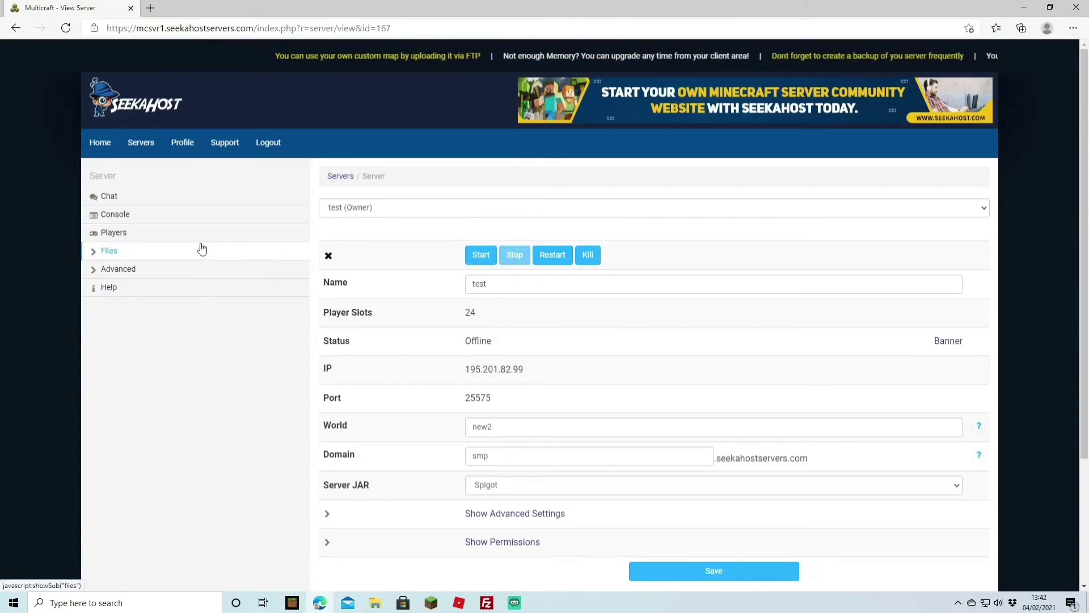
click(111, 255)
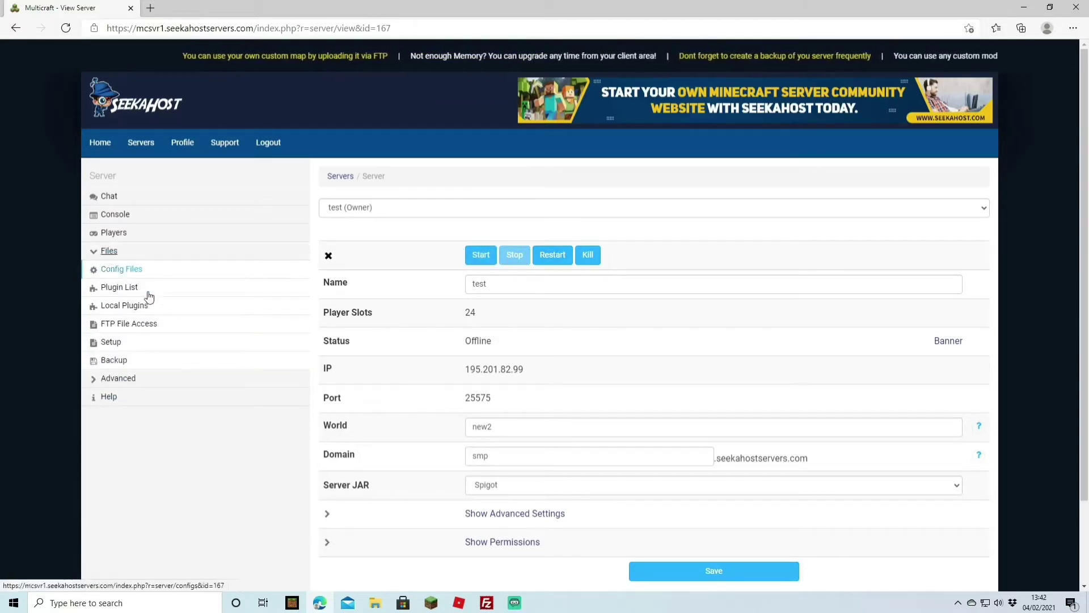
click(120, 328)
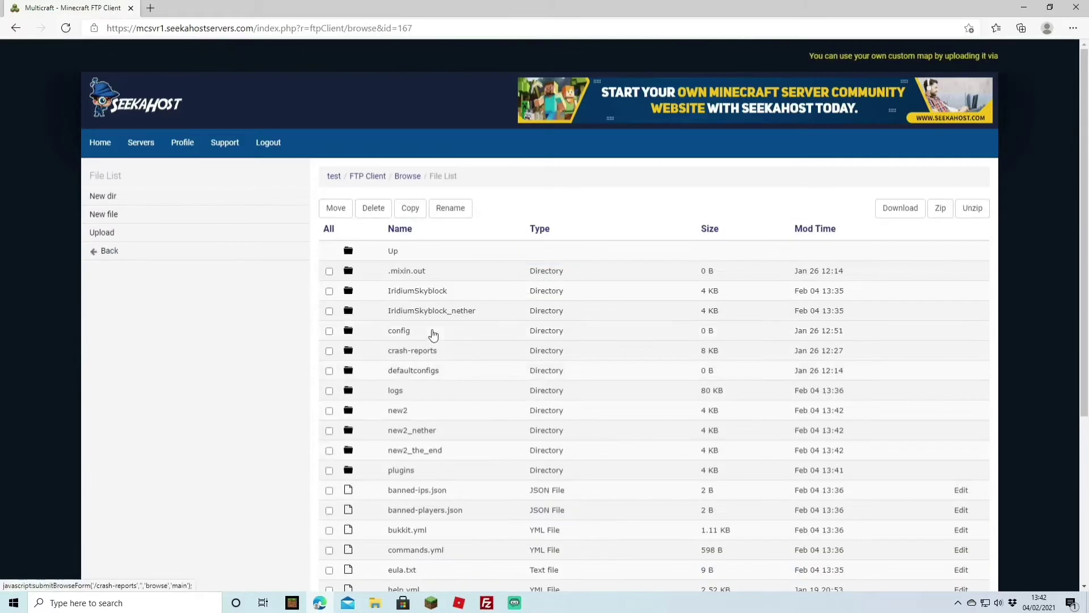
scroll(428, 333, down, 3)
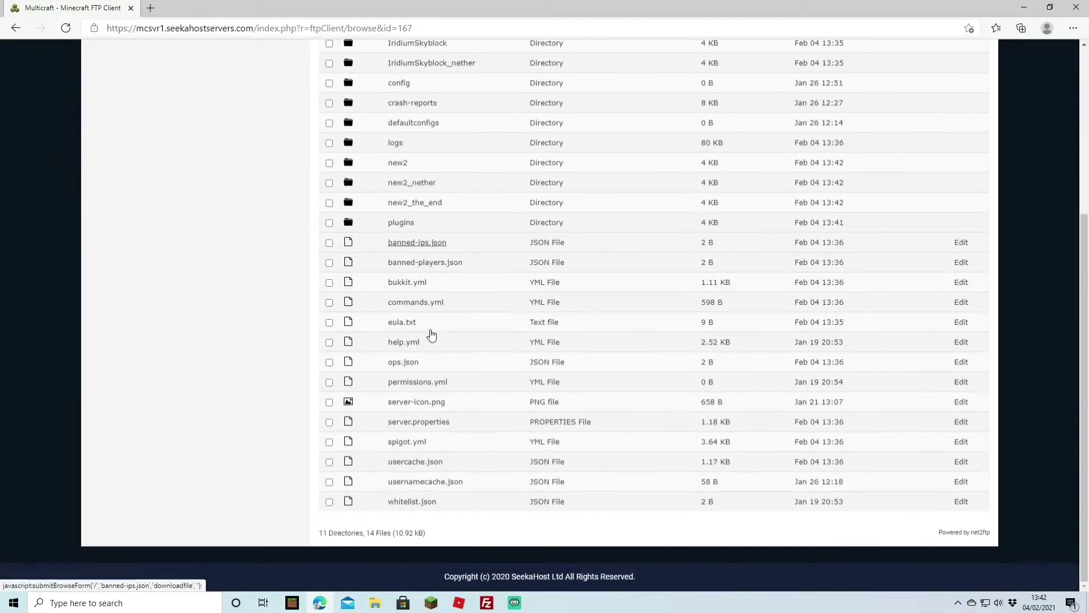
scroll(432, 334, up, 1)
scroll(434, 335, up, 3)
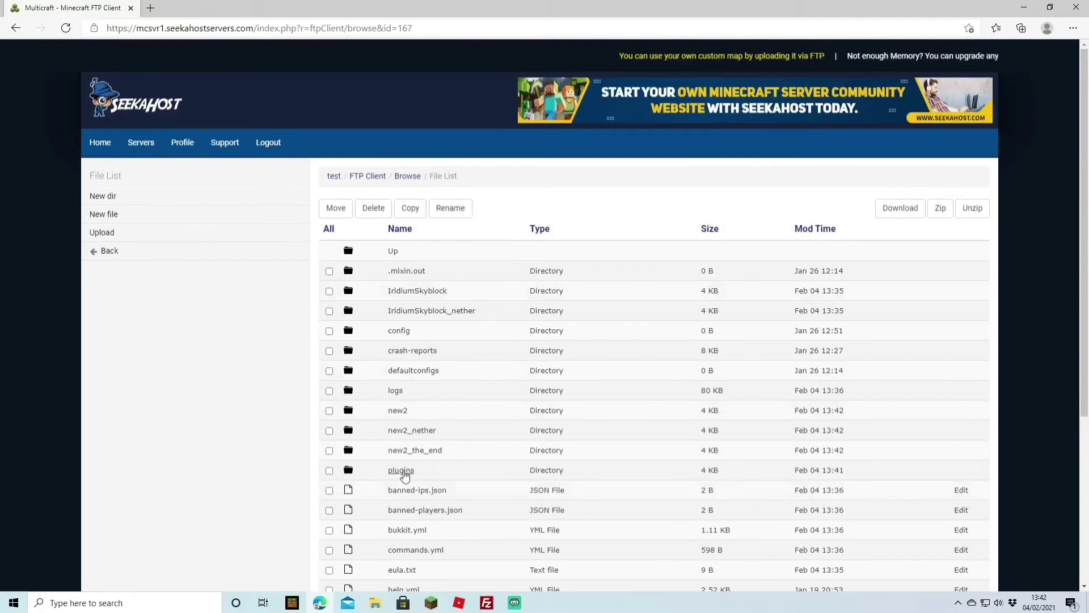
click(404, 472)
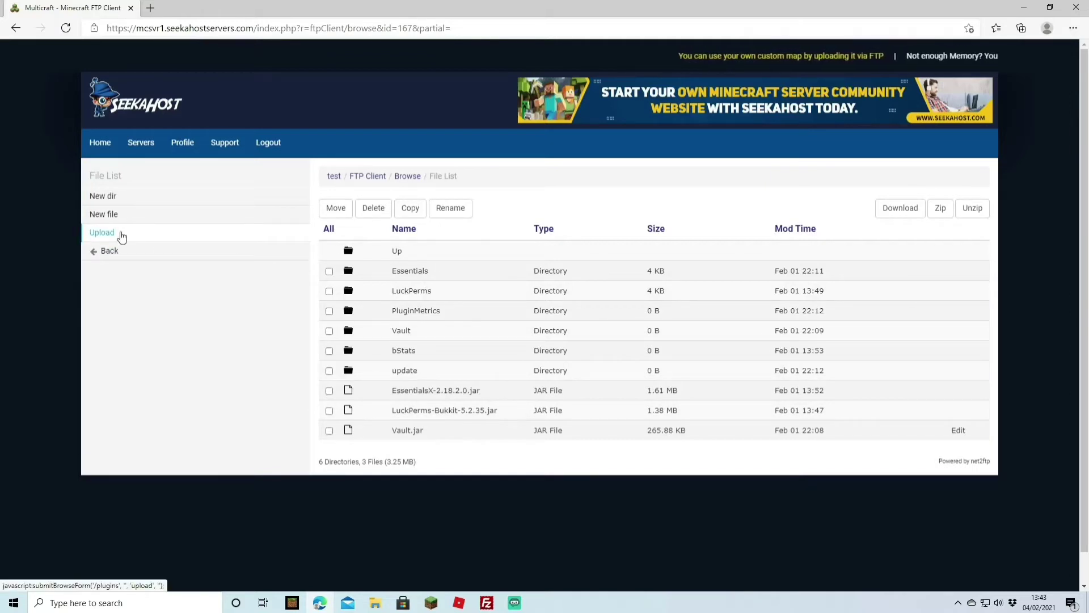
Upload floodgate-bukkit (1).jar and Geyser-Spigot (1).jar together into /plugins
click(102, 233)
click(363, 342)
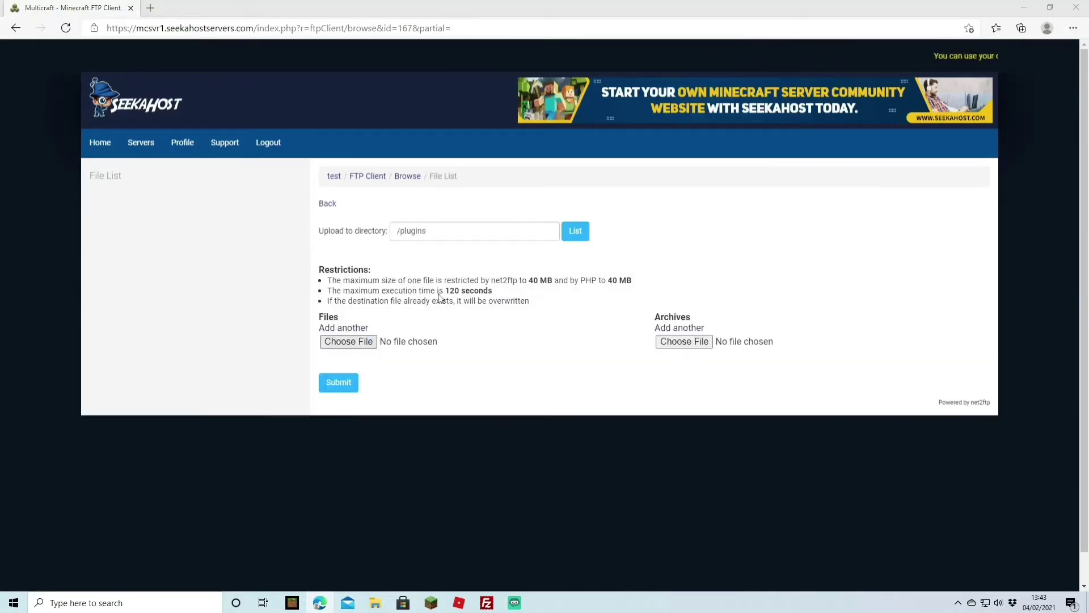
click(319, 94)
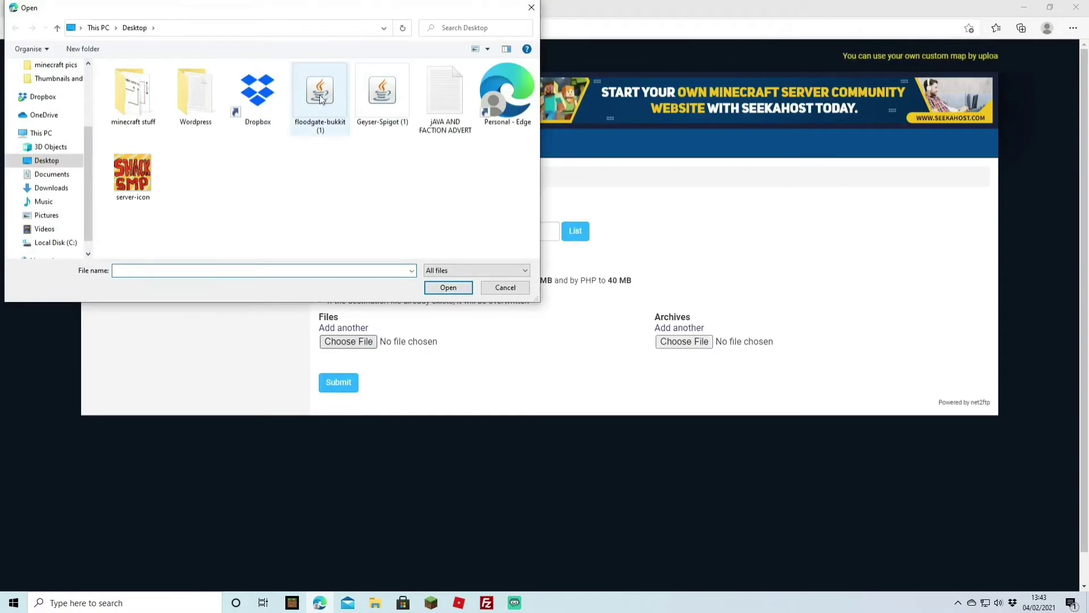
double_click(319, 94)
click(352, 369)
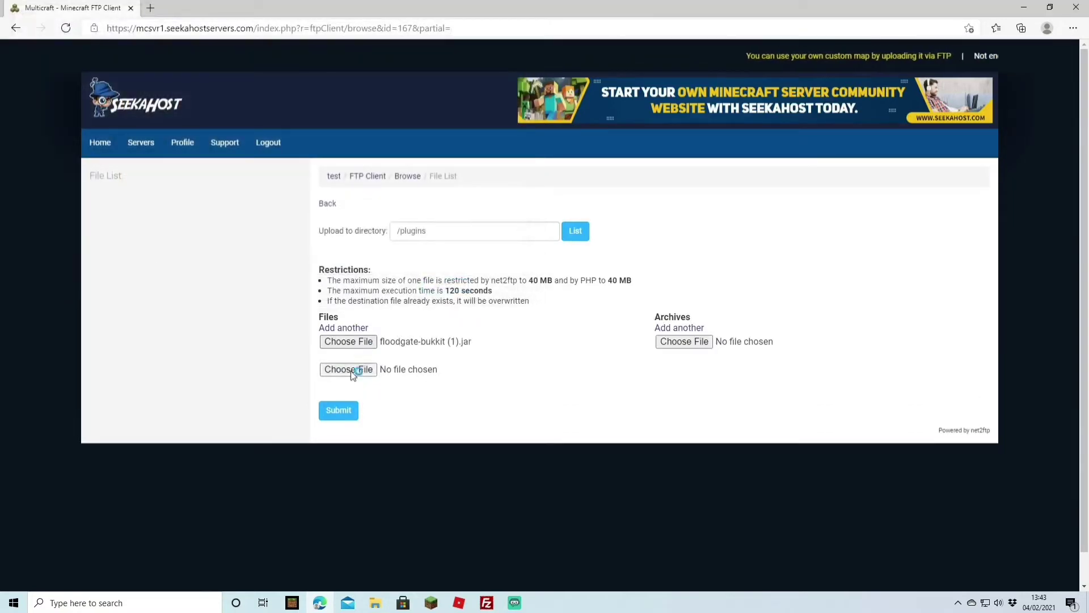
click(385, 100)
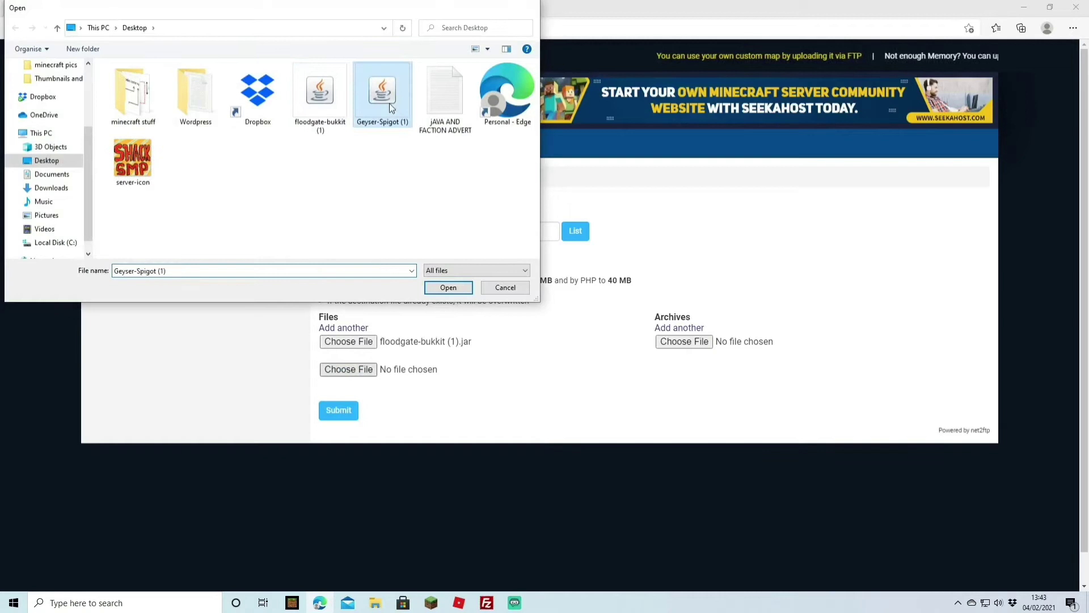
double_click(389, 103)
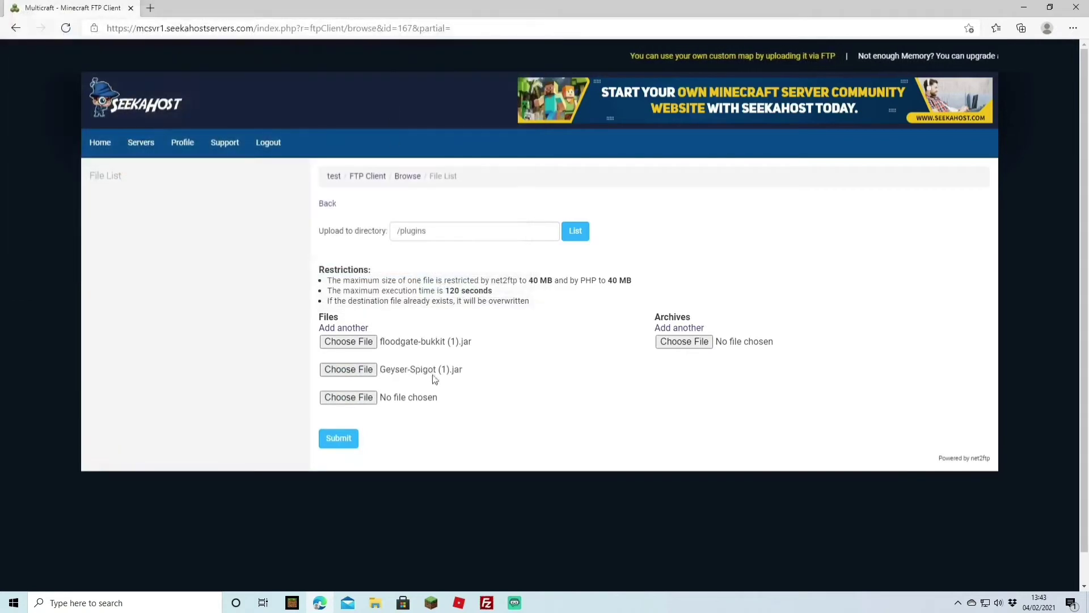
click(340, 440)
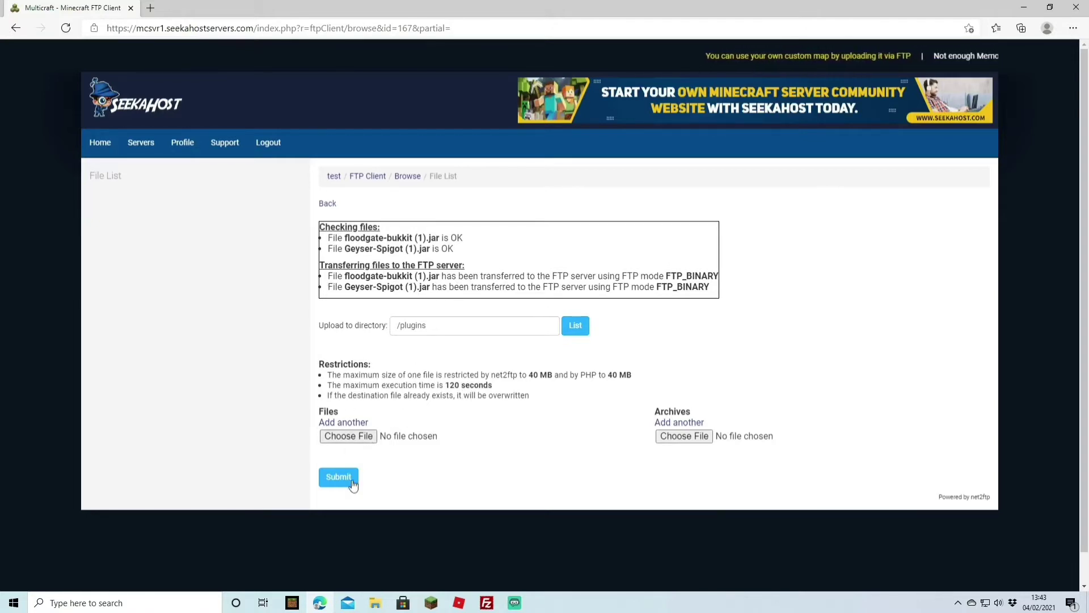
click(334, 176)
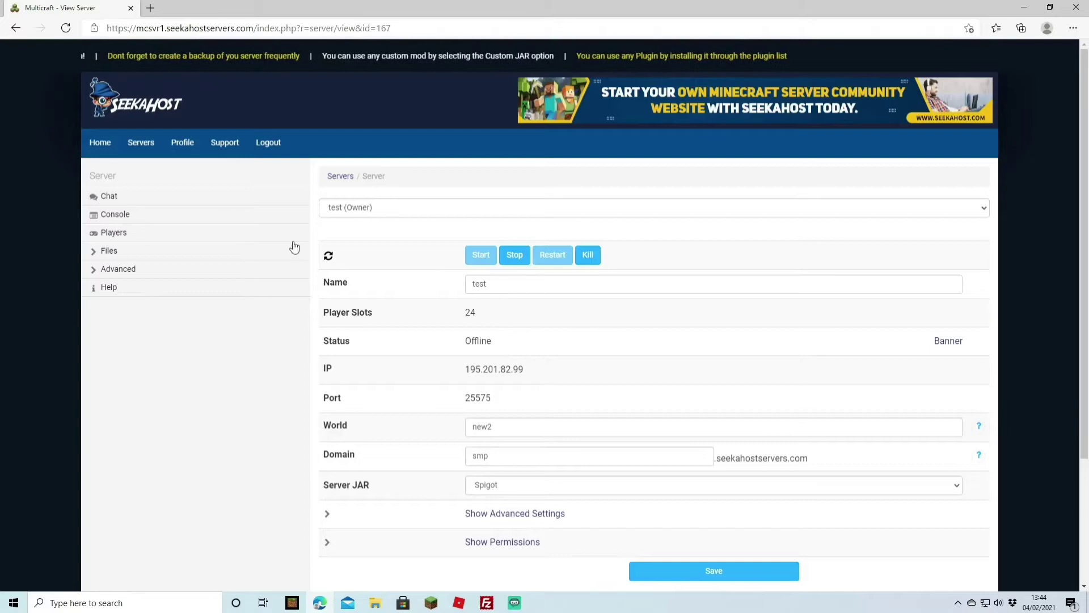
Start the server from the Console and confirm Geyser starts on 0.0.0.0:19132
click(190, 220)
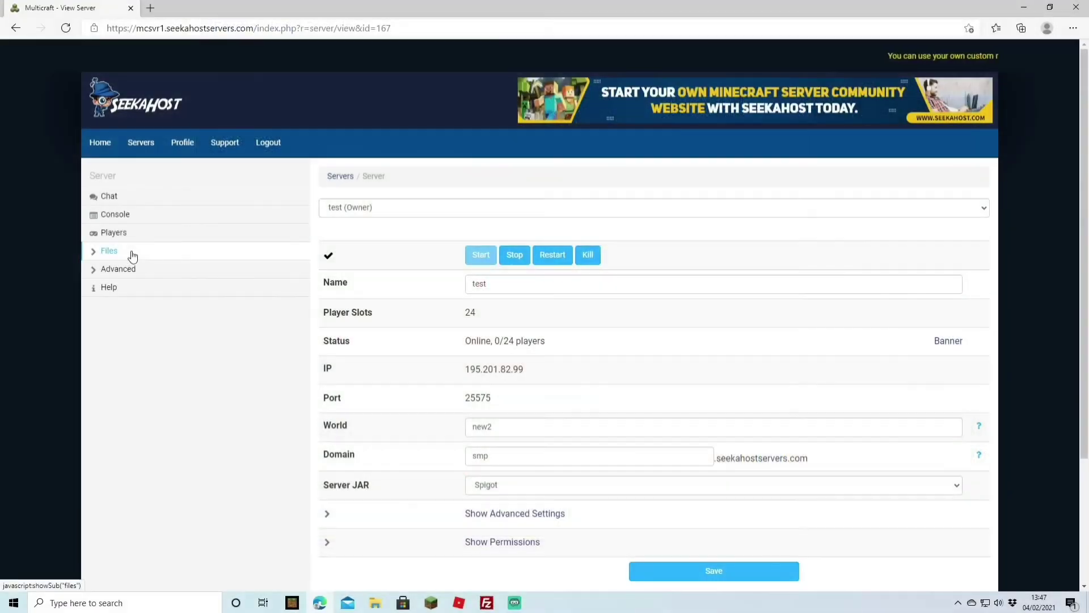
Open plugins\Geyser-Spigot config.yml from the second page of Config Files
click(131, 254)
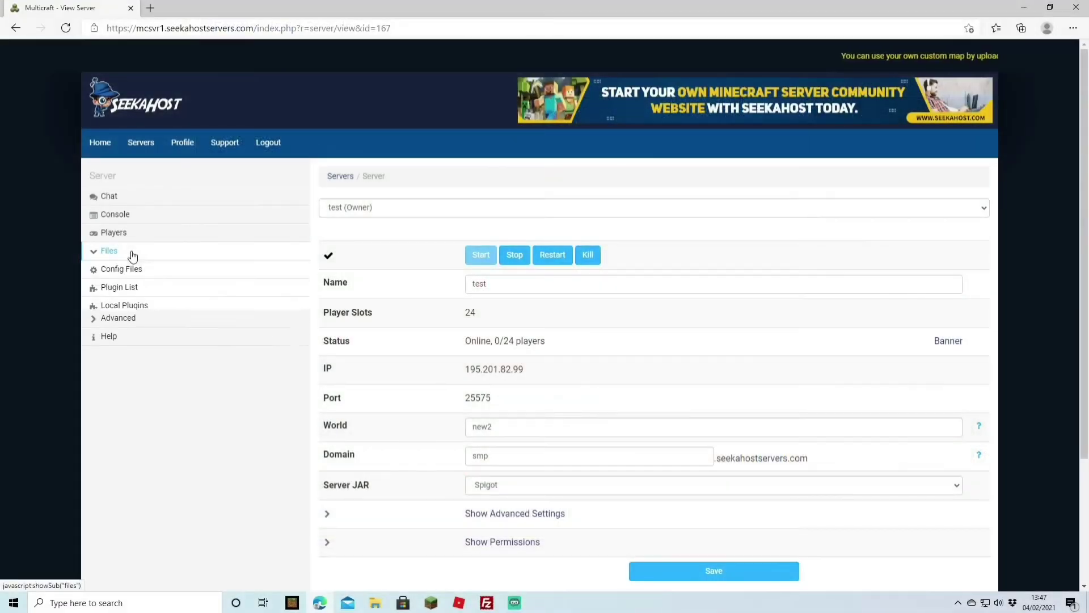
click(122, 270)
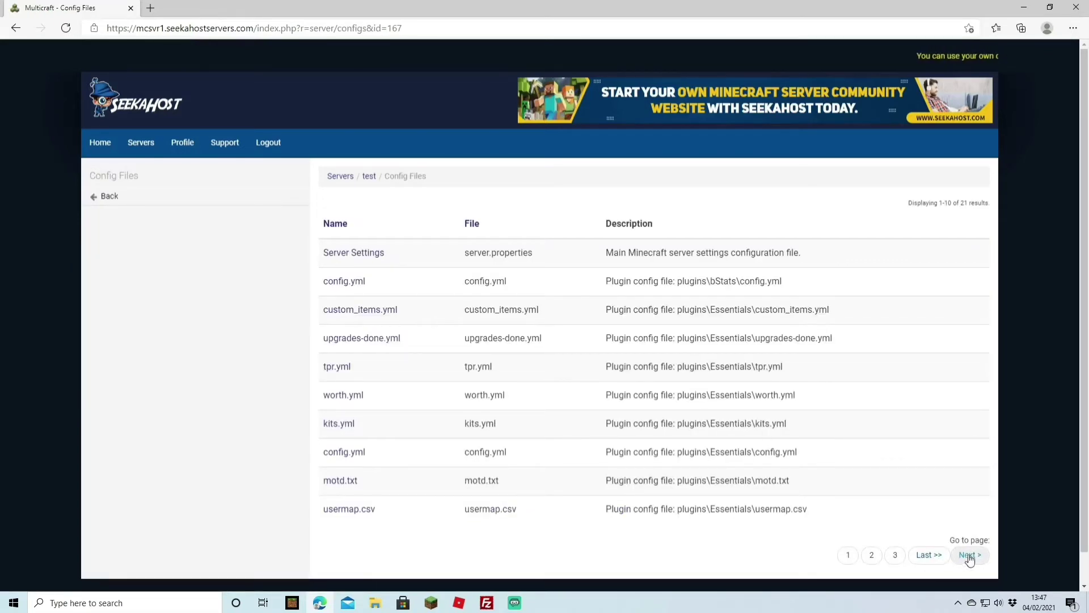
click(969, 555)
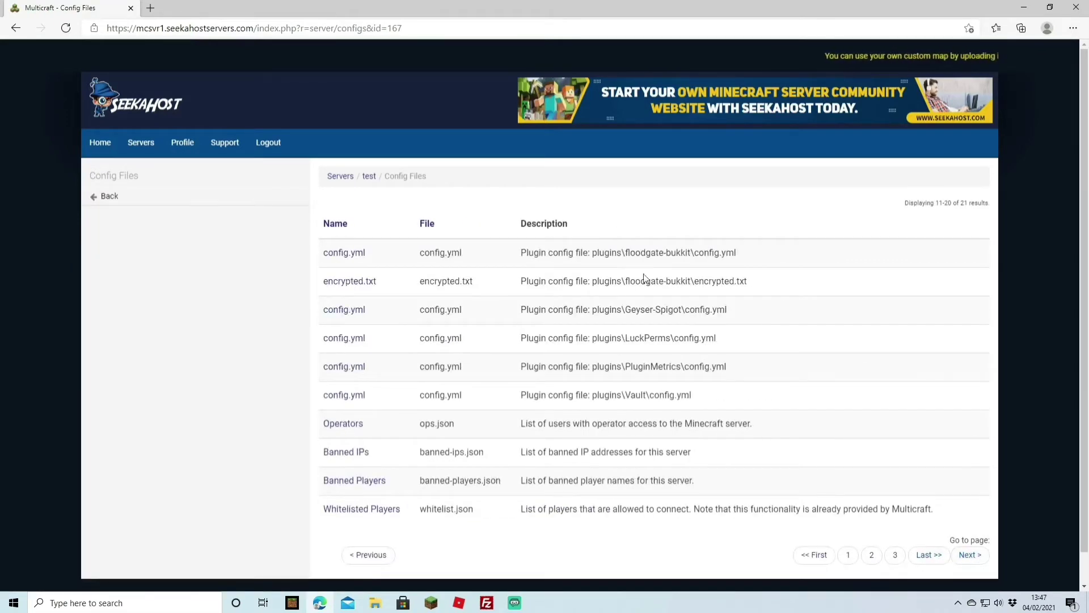
click(346, 311)
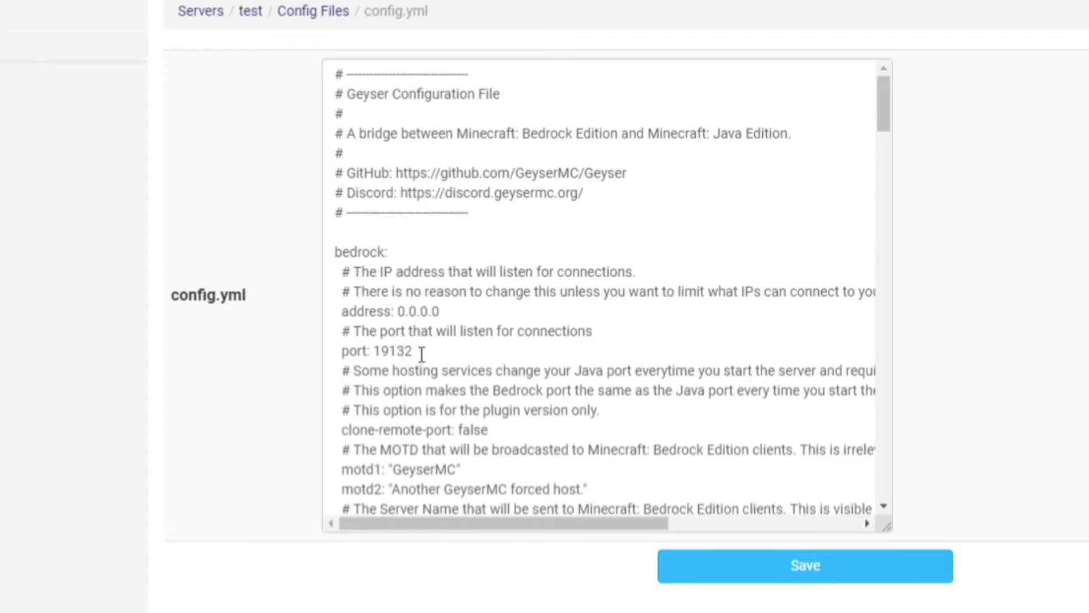
Change the bedrock port from 19132 to 25575 and review the remote port value
double_click(437, 349)
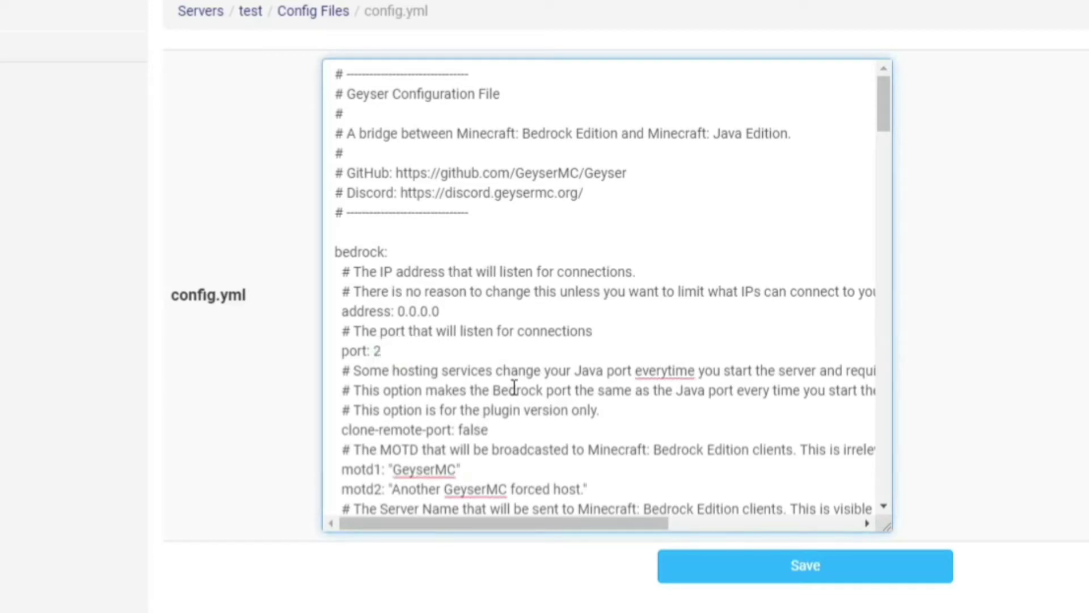
scroll(514, 387, down, 2)
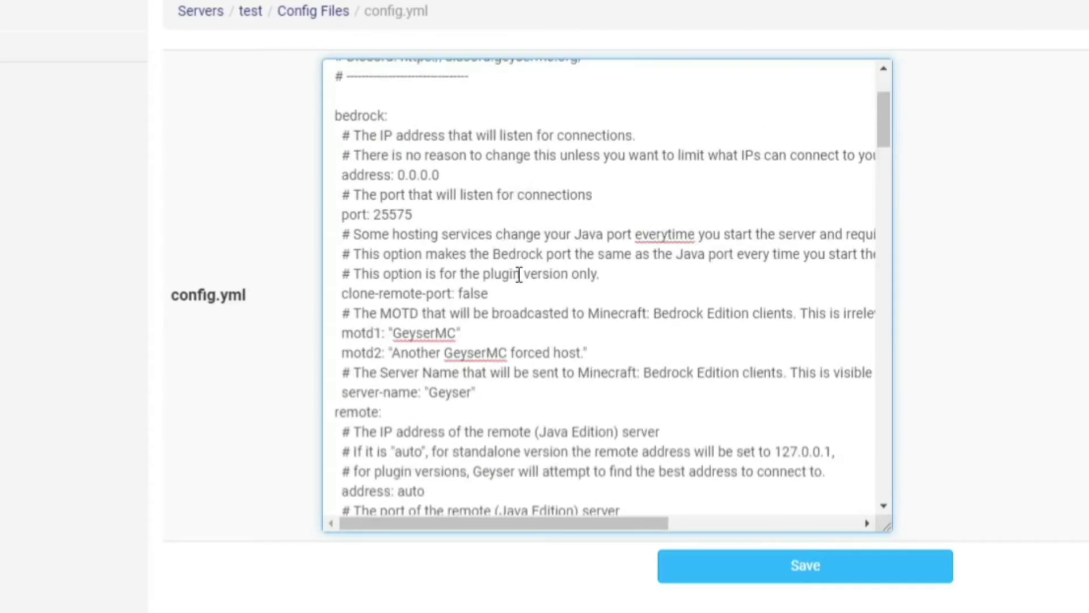
scroll(519, 274, down, 3)
click(413, 346)
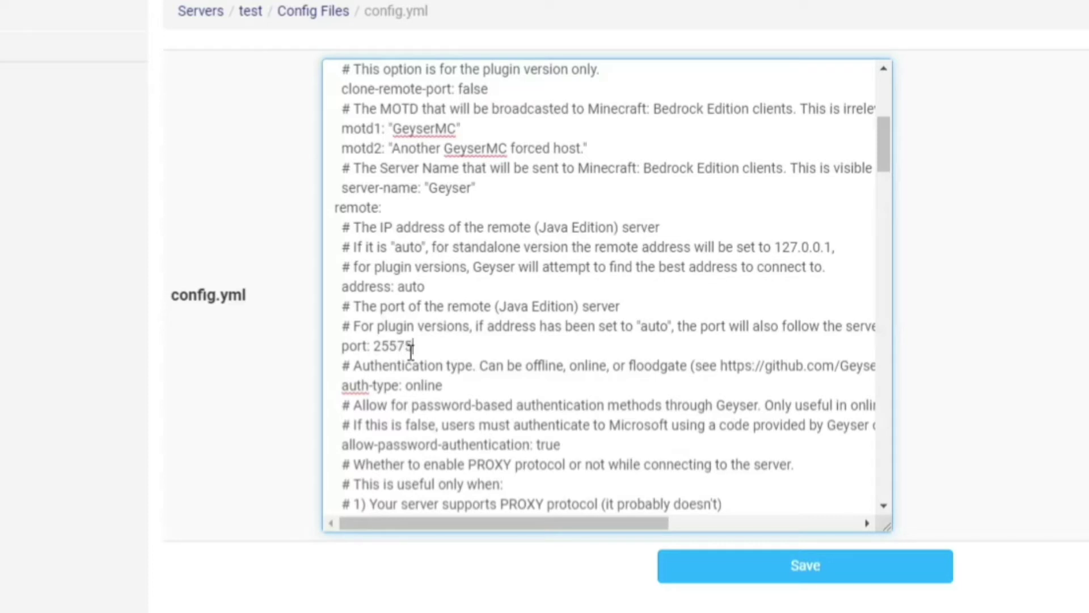
scroll(579, 321, up, 2)
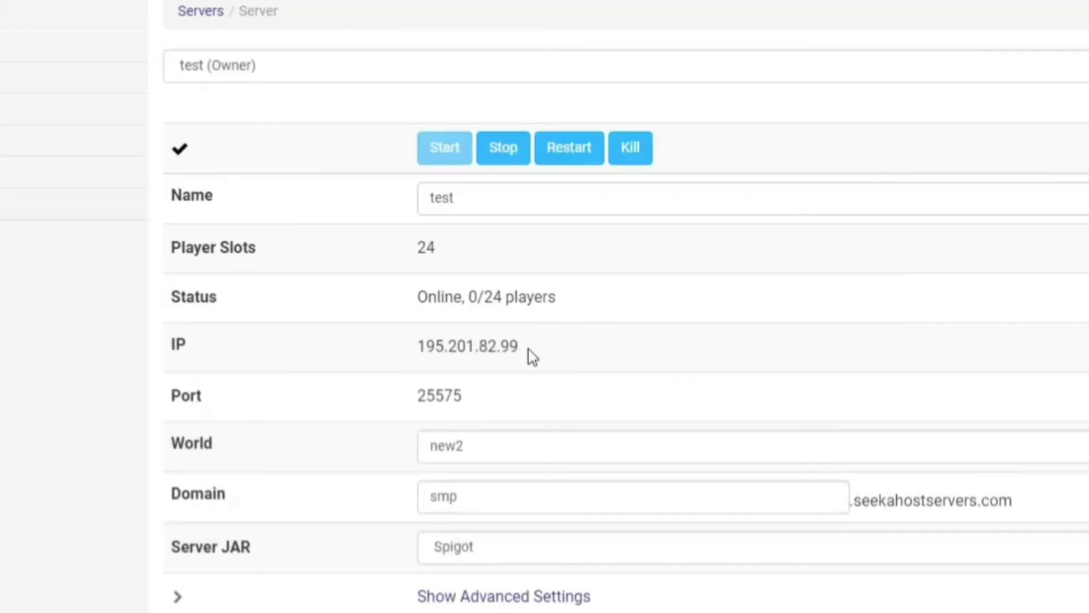
Replace remote address 'auto' with 195.201.82.99, set auth-type to floodgate, and save
drag(527, 346, 440, 349)
right_click(438, 353)
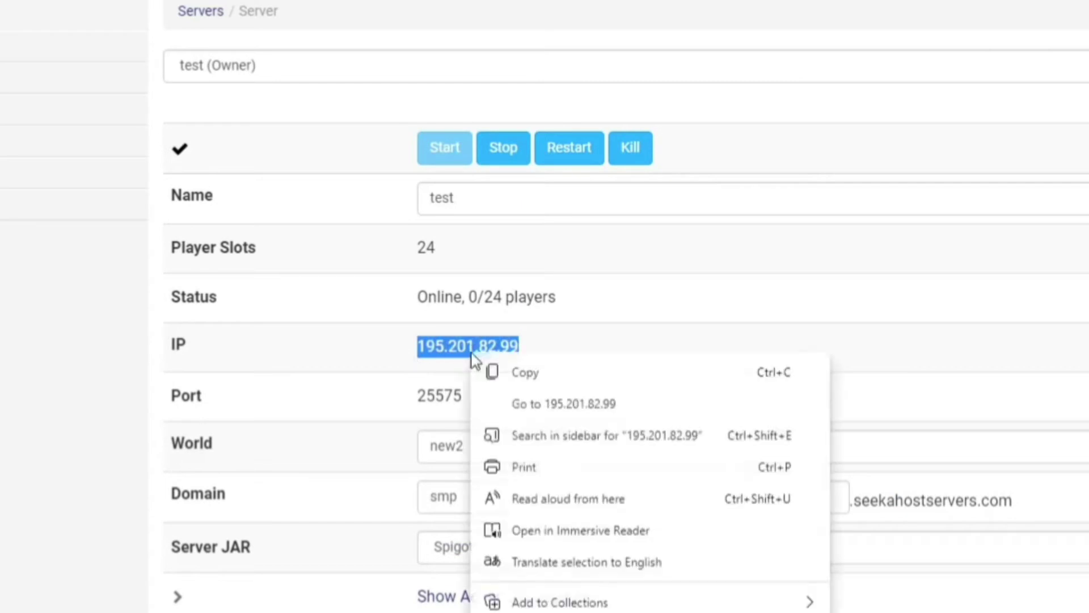
click(493, 372)
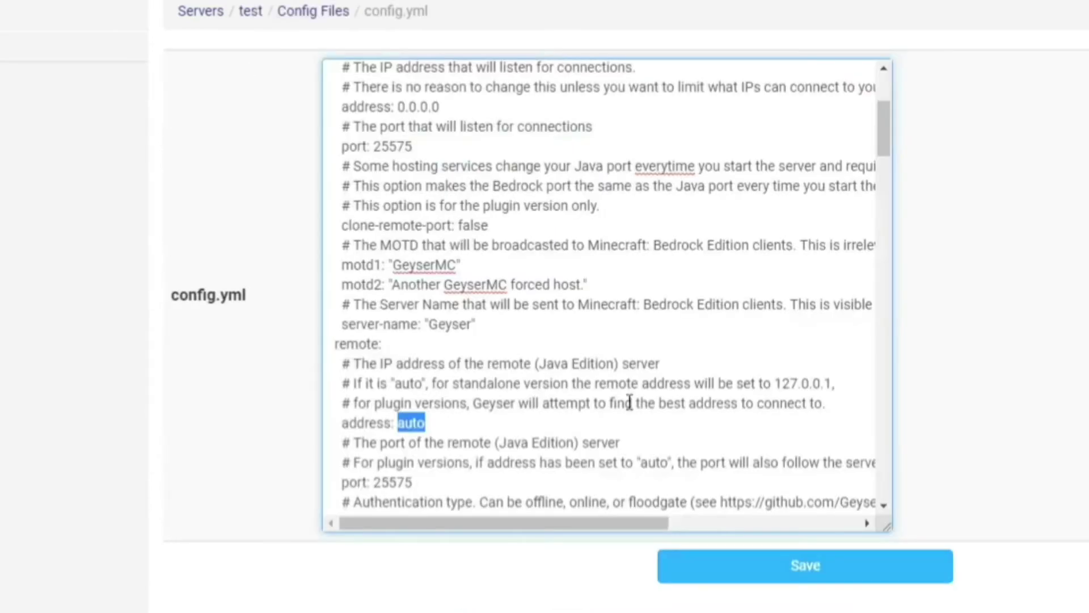
right_click(418, 426)
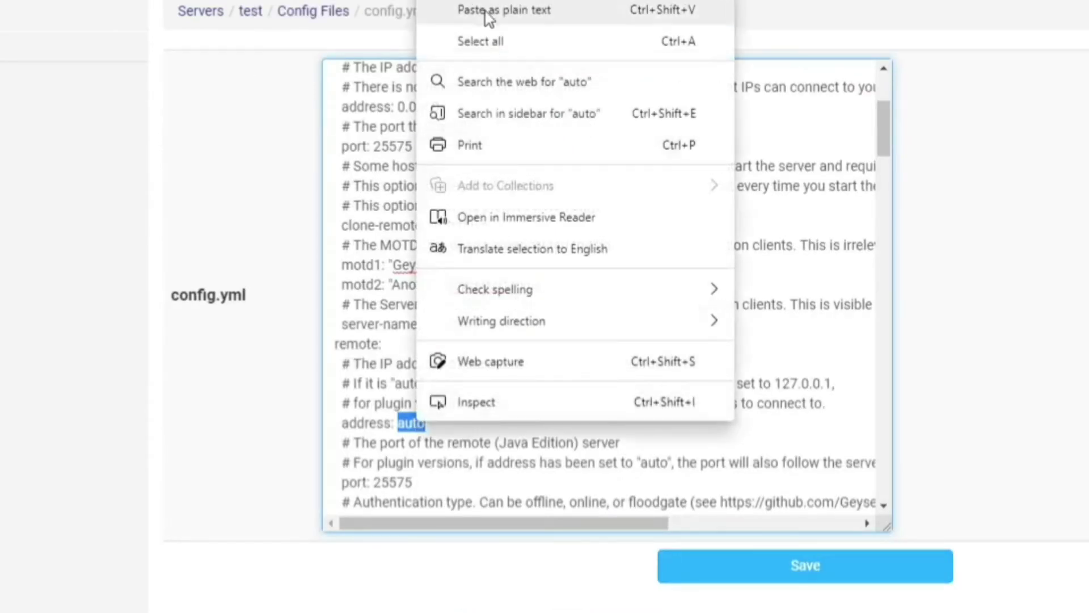
click(504, 10)
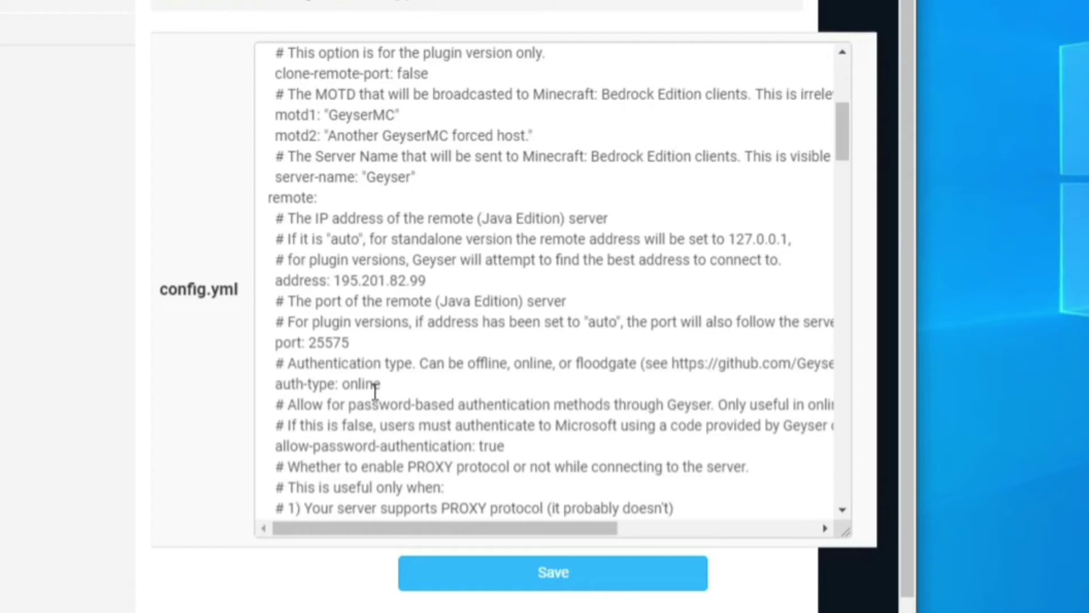
double_click(372, 383)
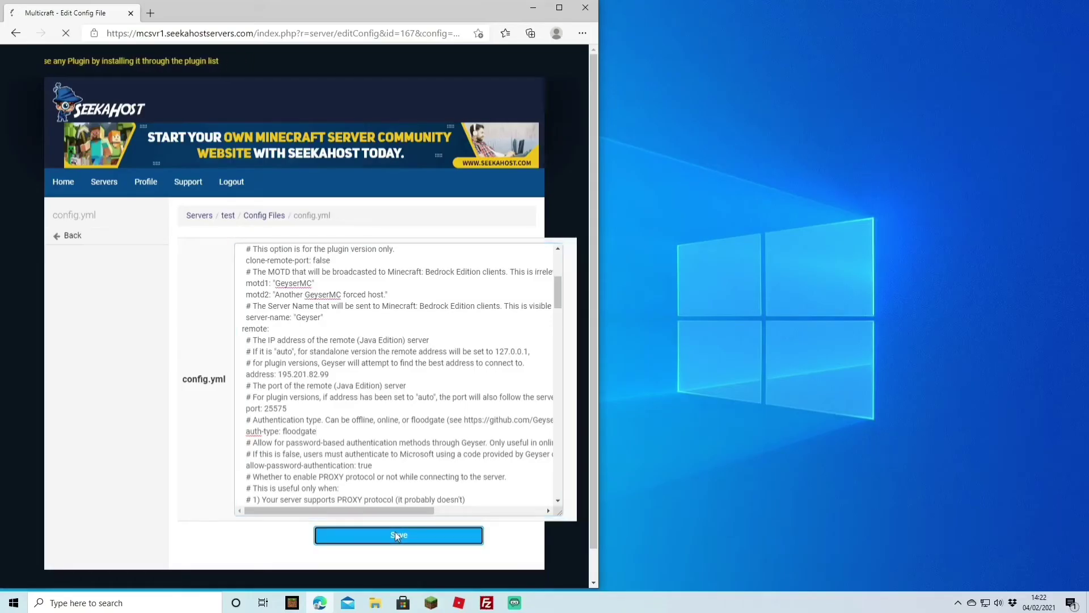
click(551, 571)
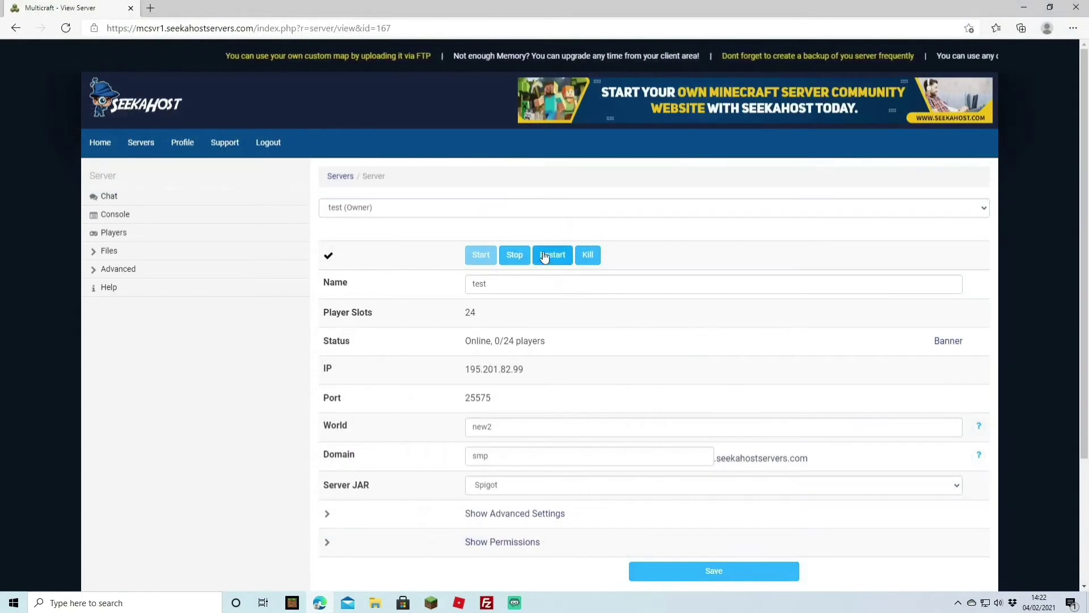
Restart the test server and launch Minecraft Bedrock v1.16.201 windowed over the browser
click(546, 256)
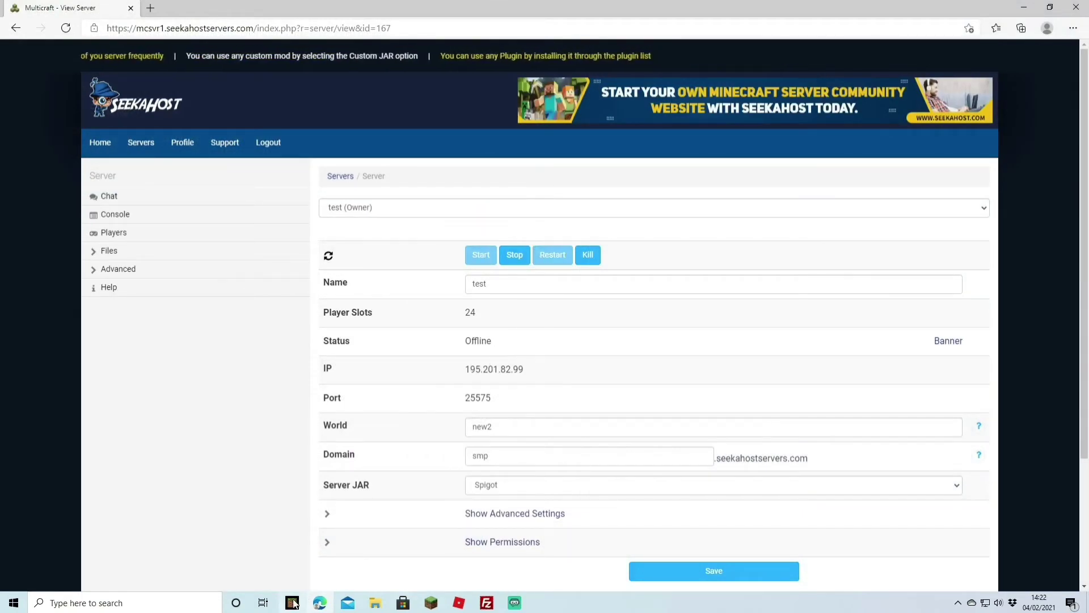
click(292, 602)
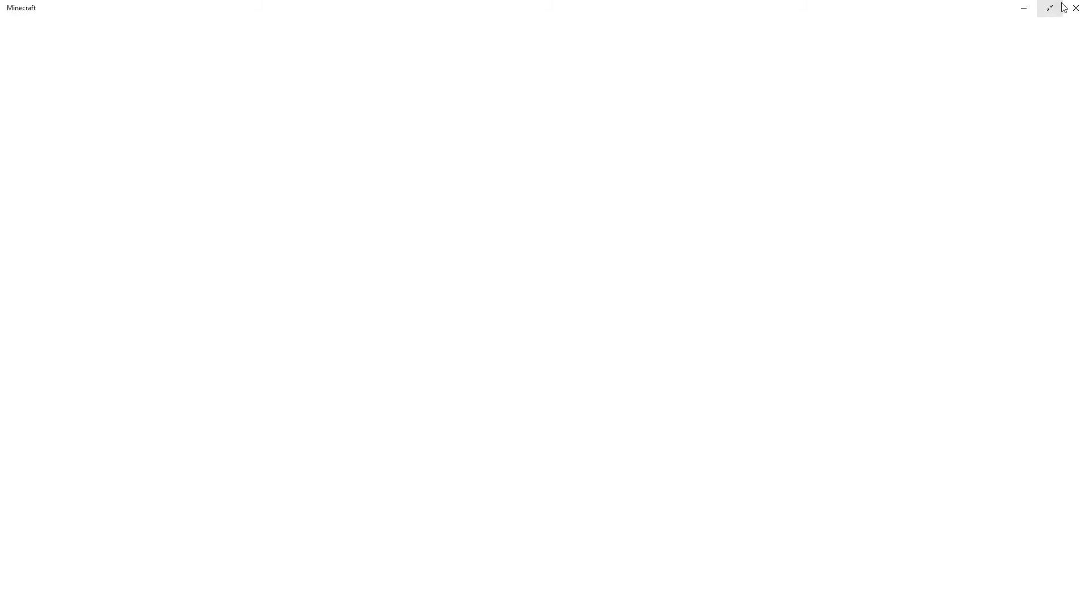
click(1058, 8)
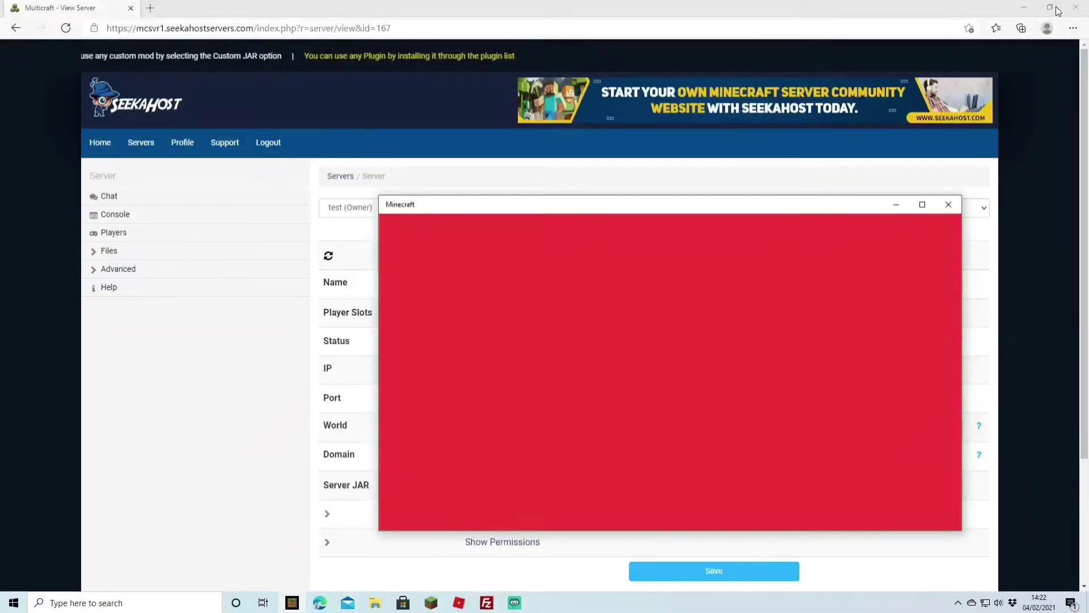
drag(600, 205, 523, 221)
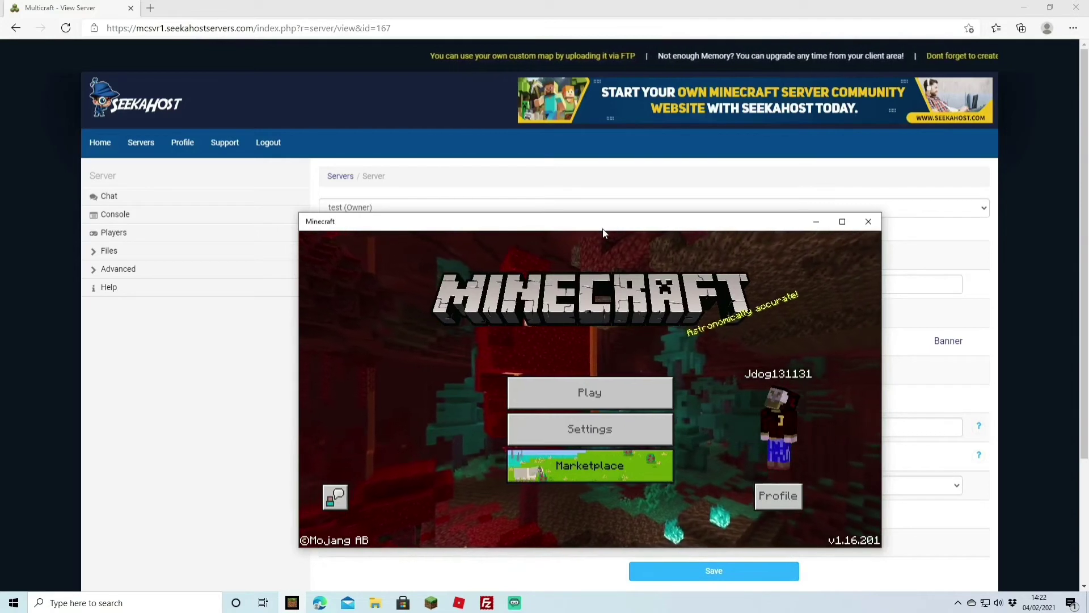
In Bedrock Edition, go to the Servers list and start adding an external server
click(605, 391)
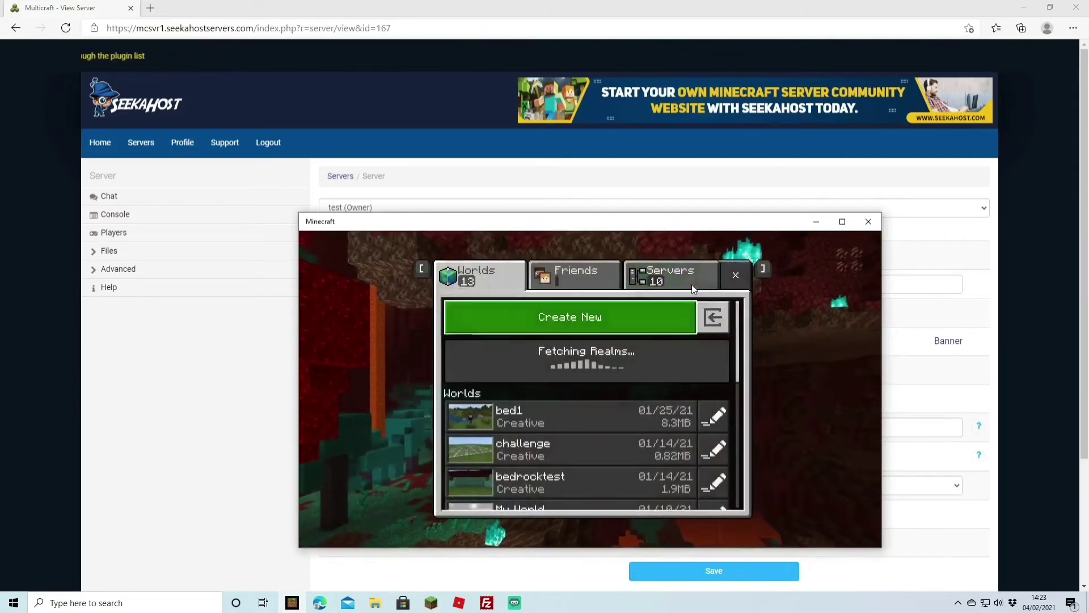
click(671, 283)
scroll(511, 419, down, 3)
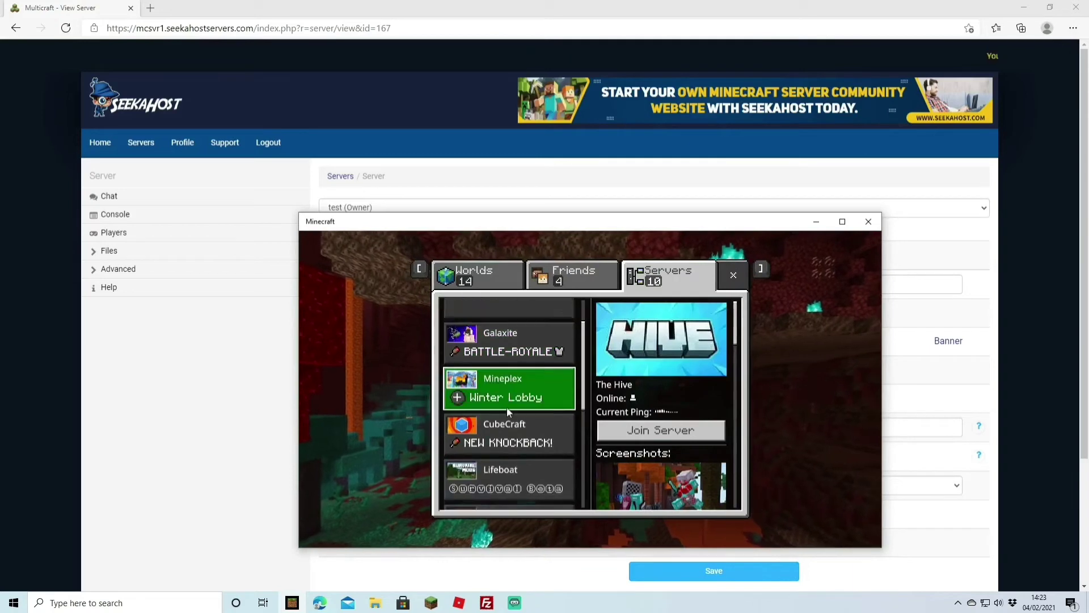
scroll(510, 418, down, 5)
click(513, 496)
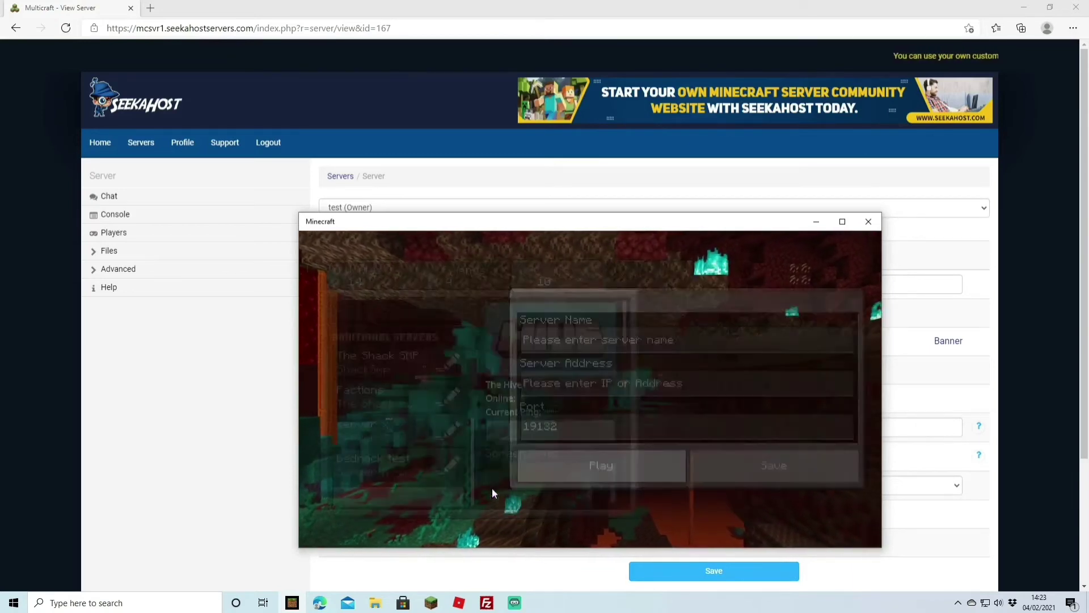
Save 'geyser test' at 195.201.82.99 port 25575 and view its 0/100 online status
click(509, 337)
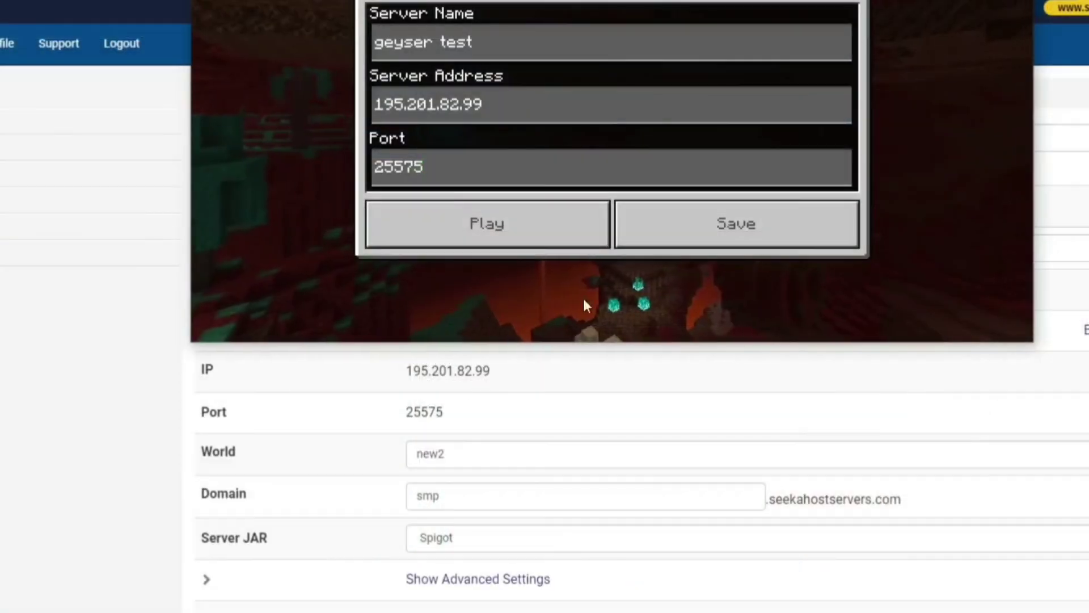
click(420, 169)
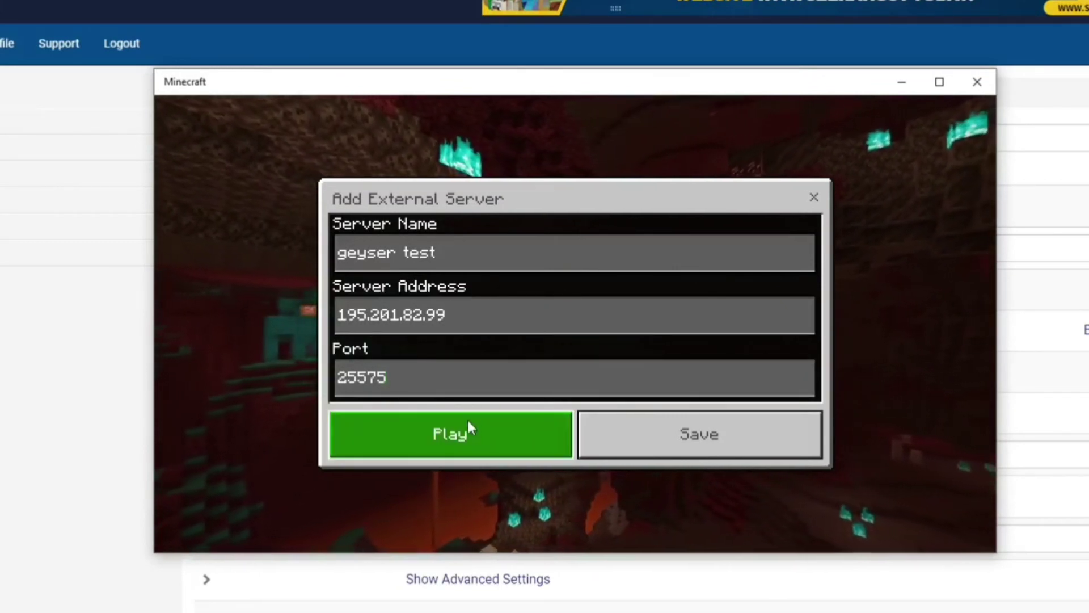
click(660, 445)
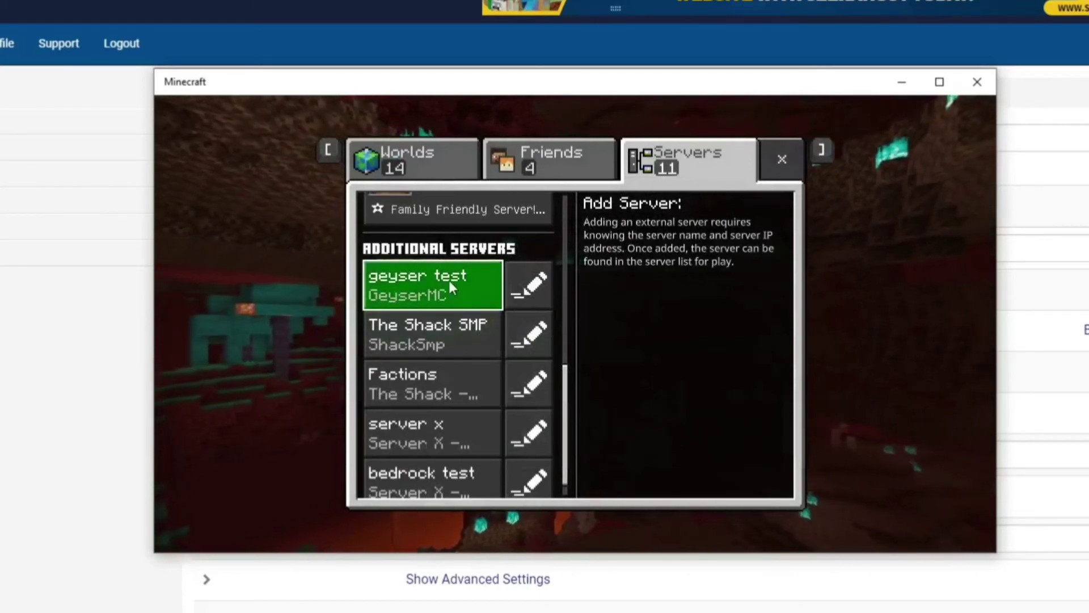
click(420, 288)
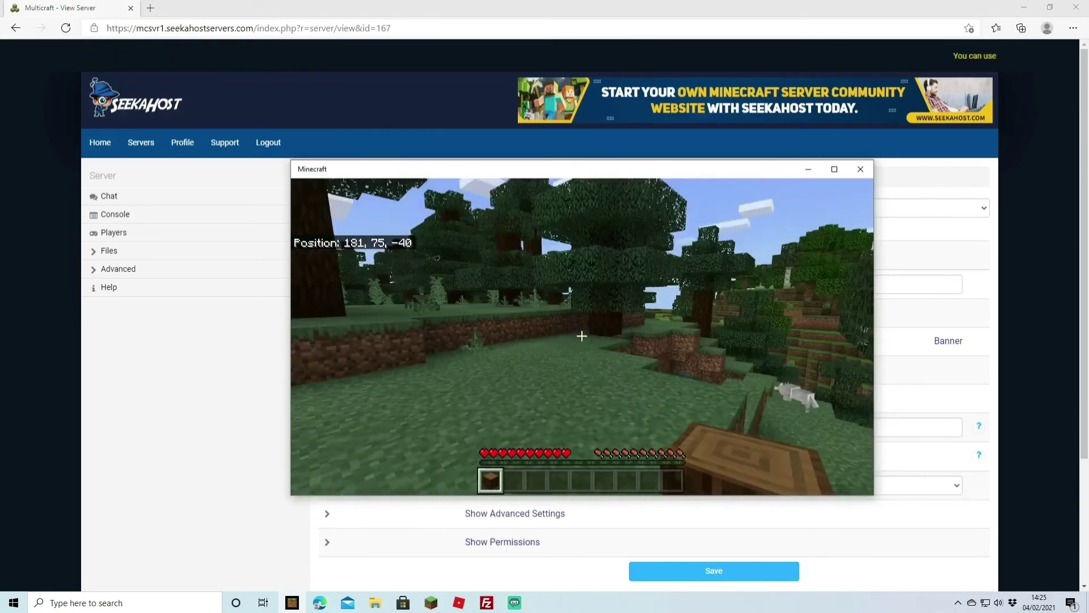
Walk through the forest spawn toward the grass ledge, then pause Bedrock and move its window lower left
key(w)
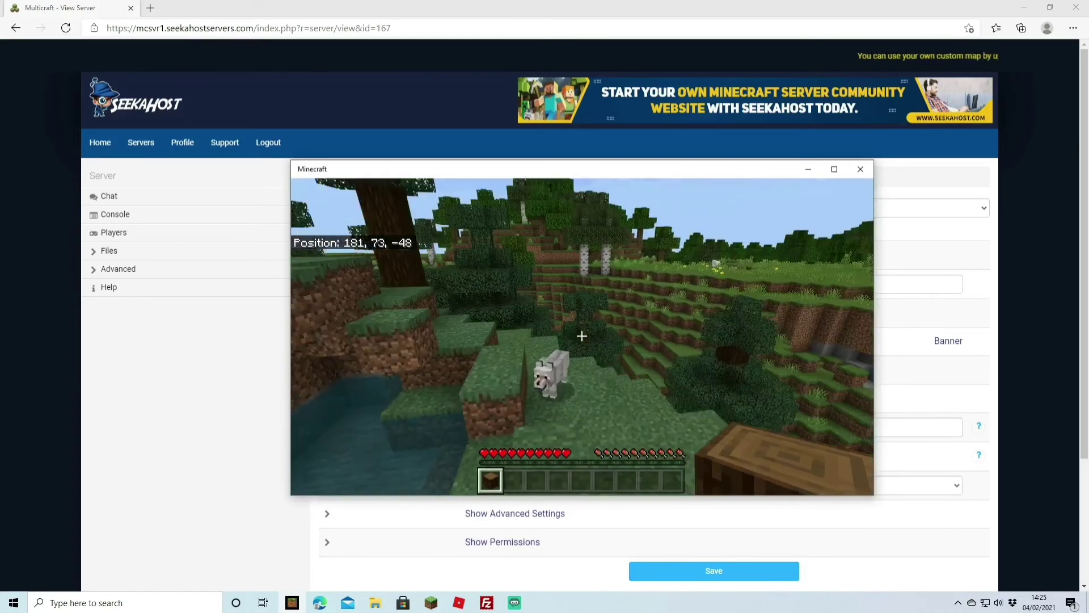
key(w)
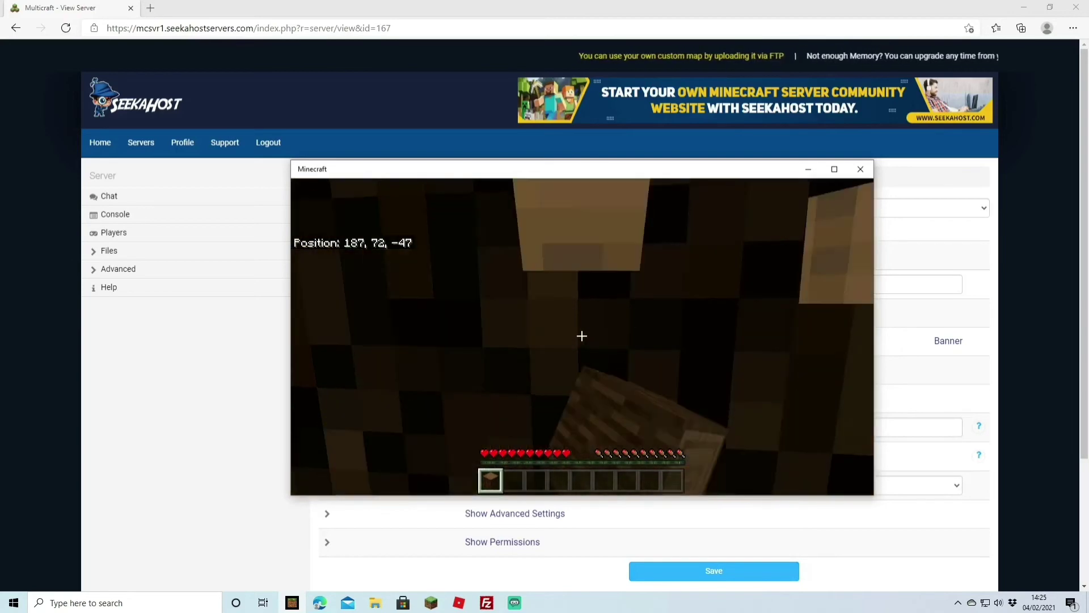
key(w)
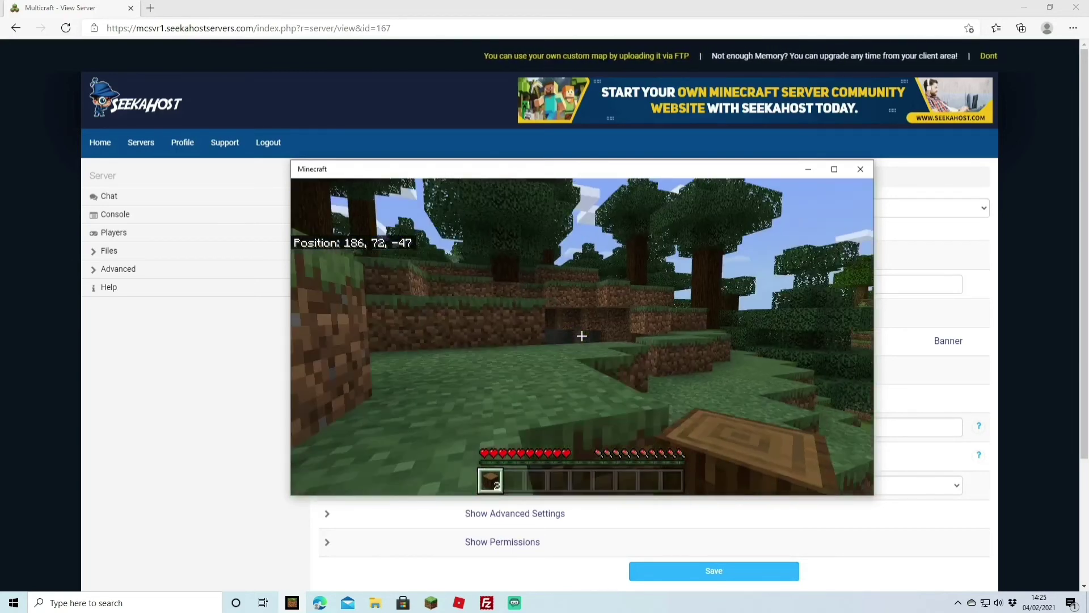
key(w)
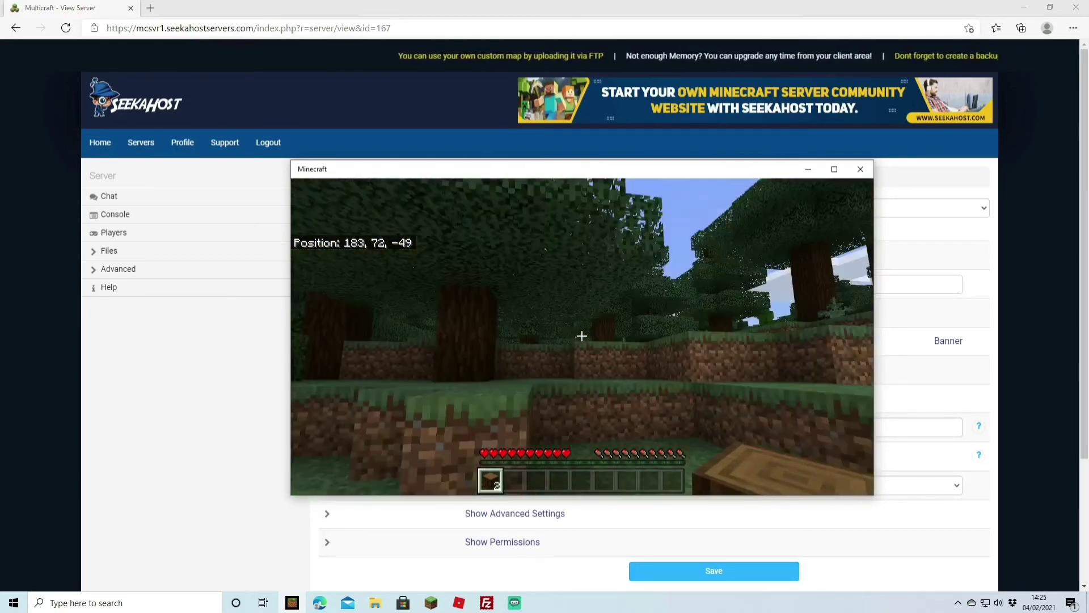
key(Escape)
drag(598, 168, 321, 170)
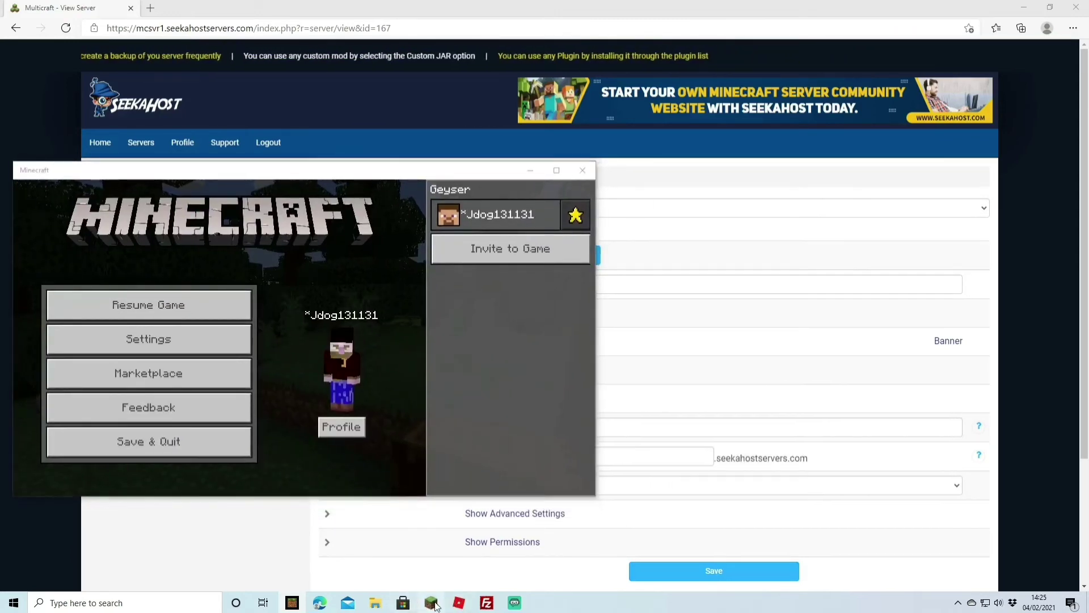
Launch Java Edition 1.16.4 and join the seekahost server from Multiplayer
click(693, 331)
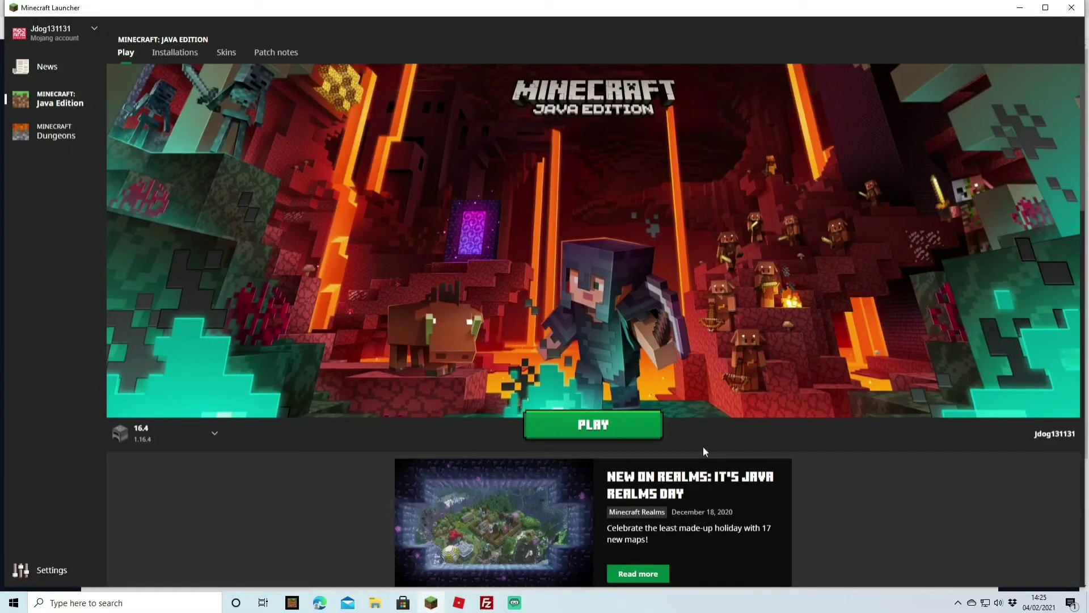
click(580, 425)
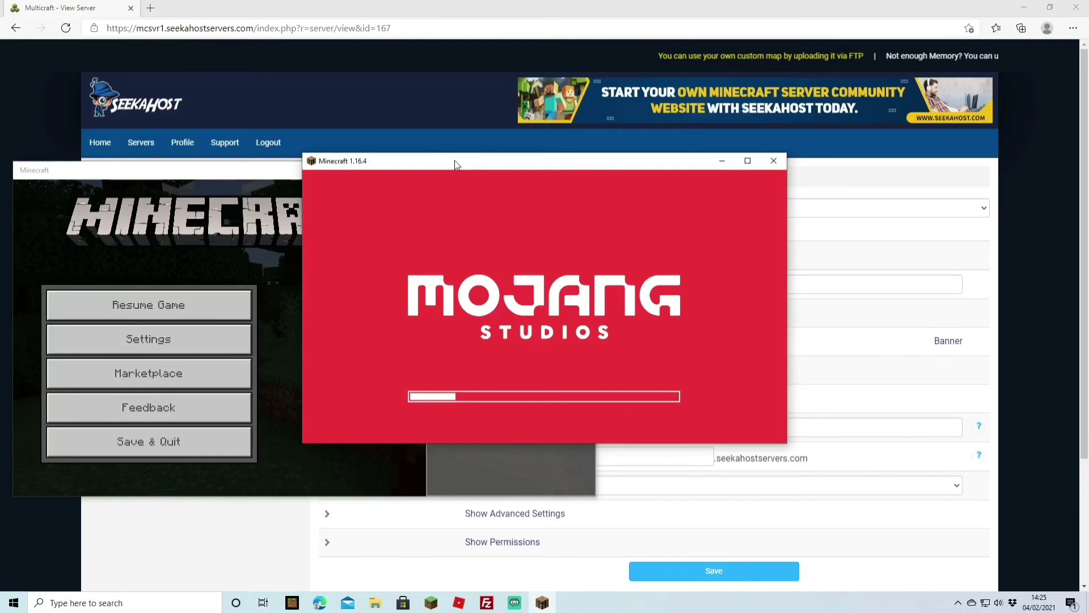
drag(455, 164, 601, 251)
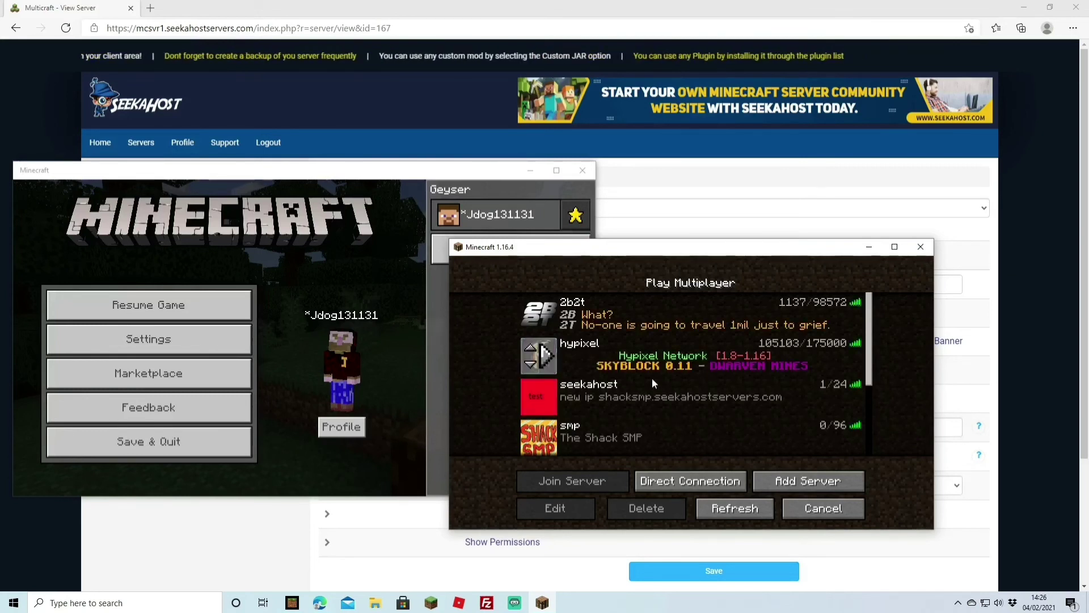
double_click(627, 399)
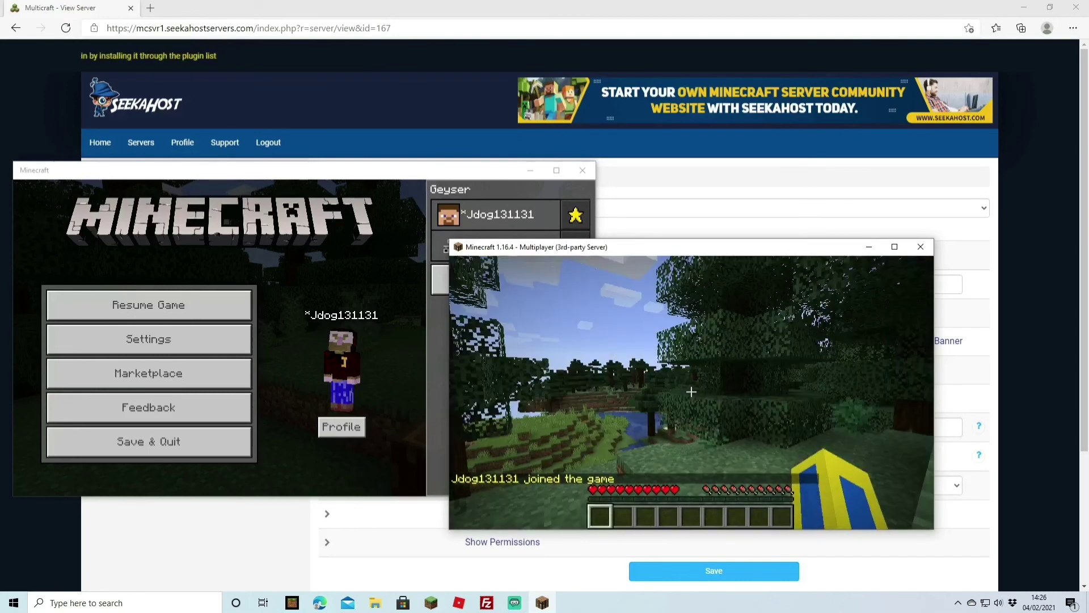
Walk the Java player along the dark forest path toward the grass ledge
key(w)
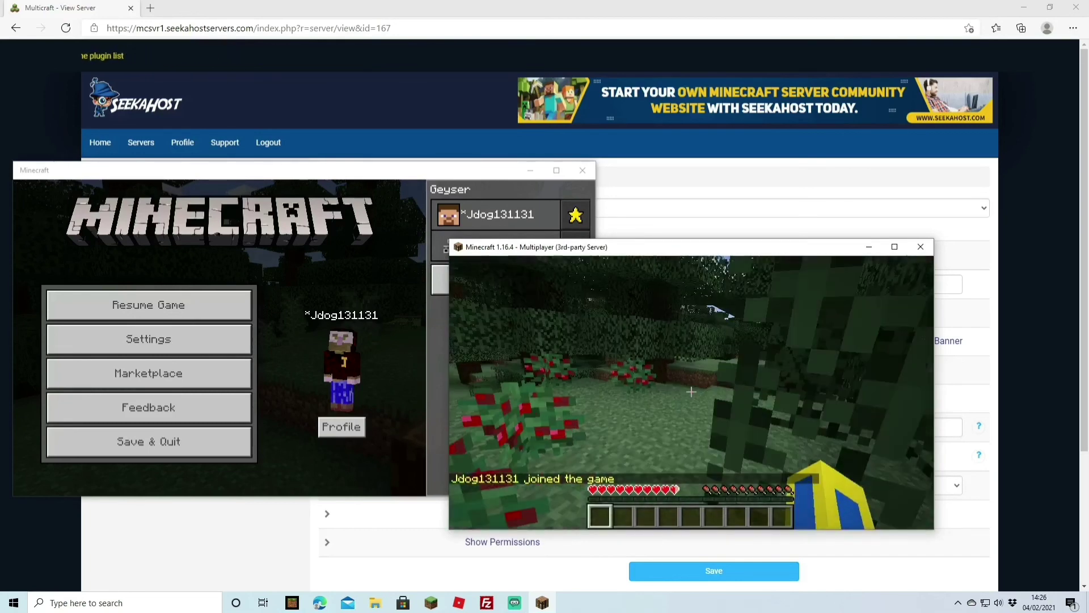
key(w)
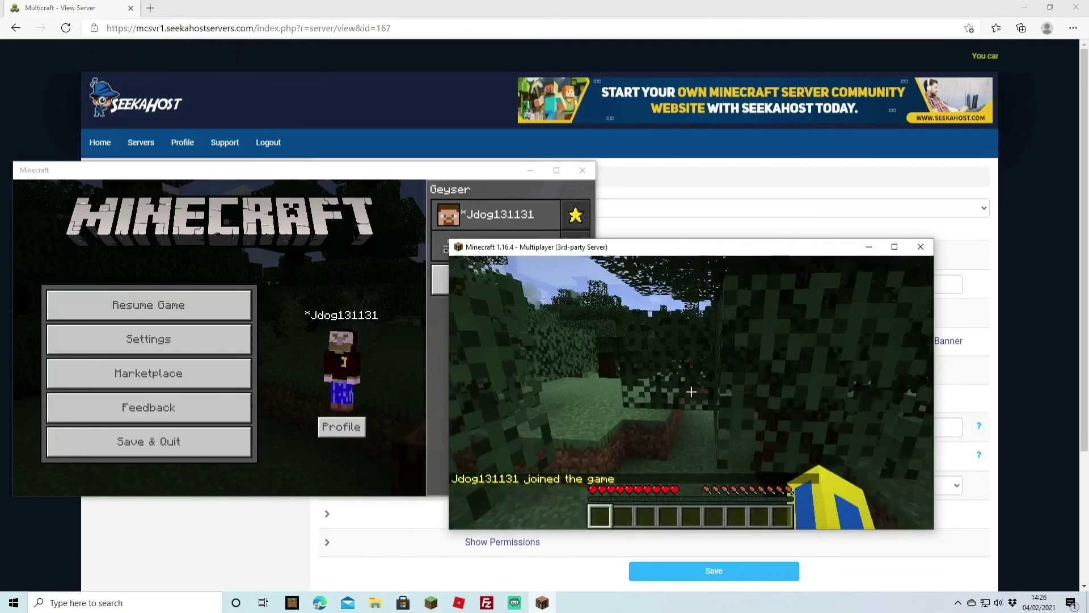
key(w)
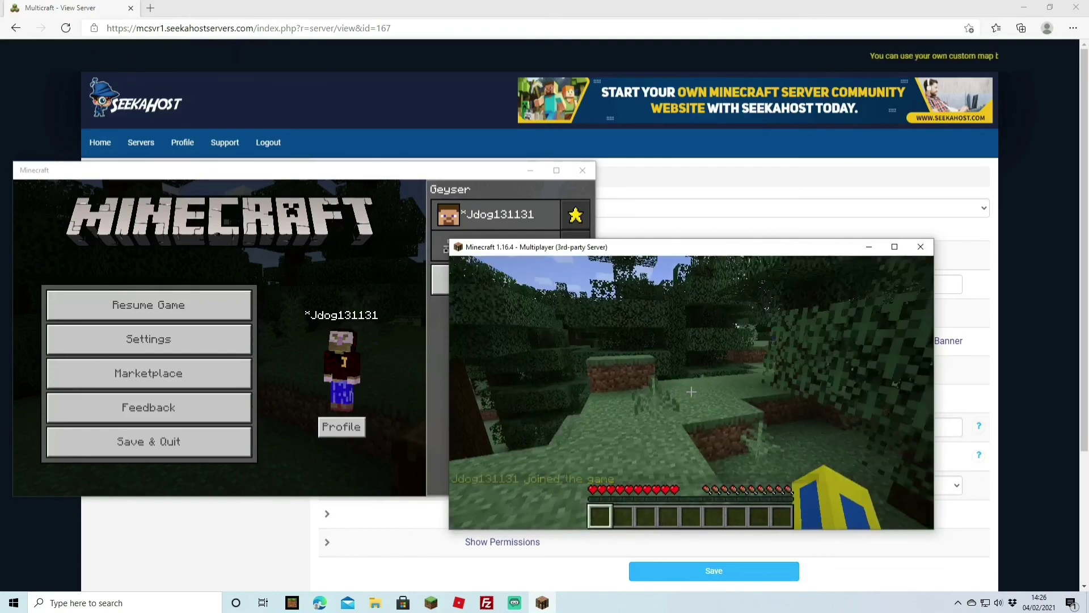
key(w)
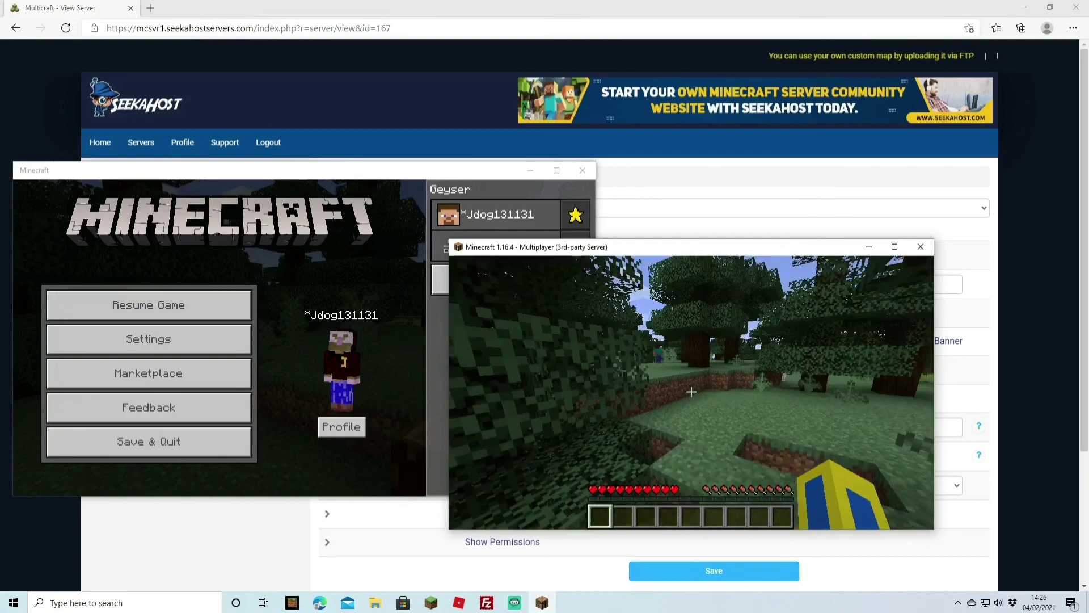
key(w)
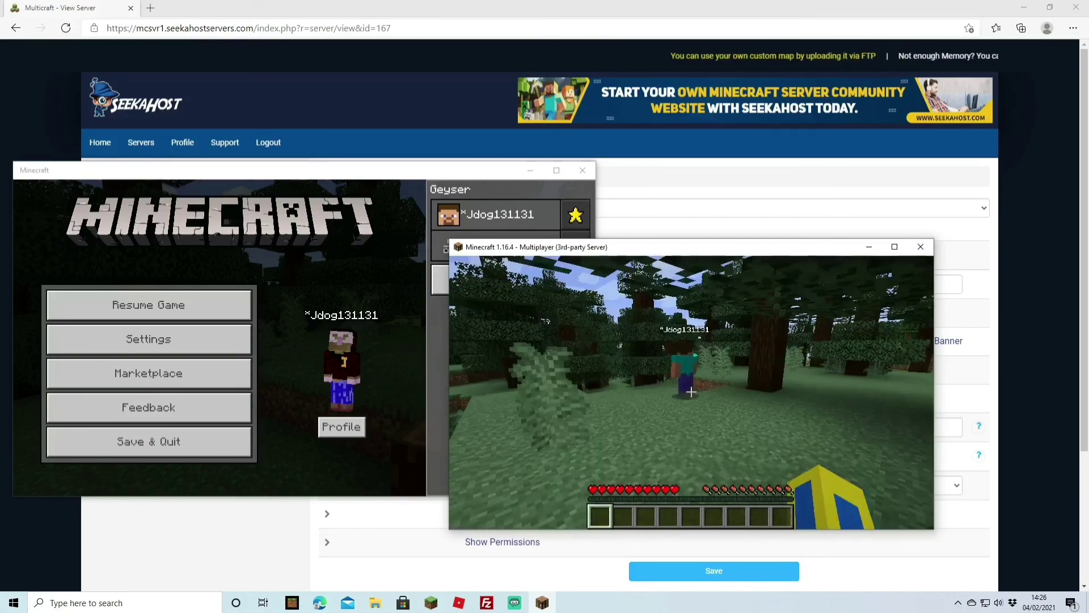
Meet the Bedrock player face to face, then pause Java and resume the Bedrock game
key(w)
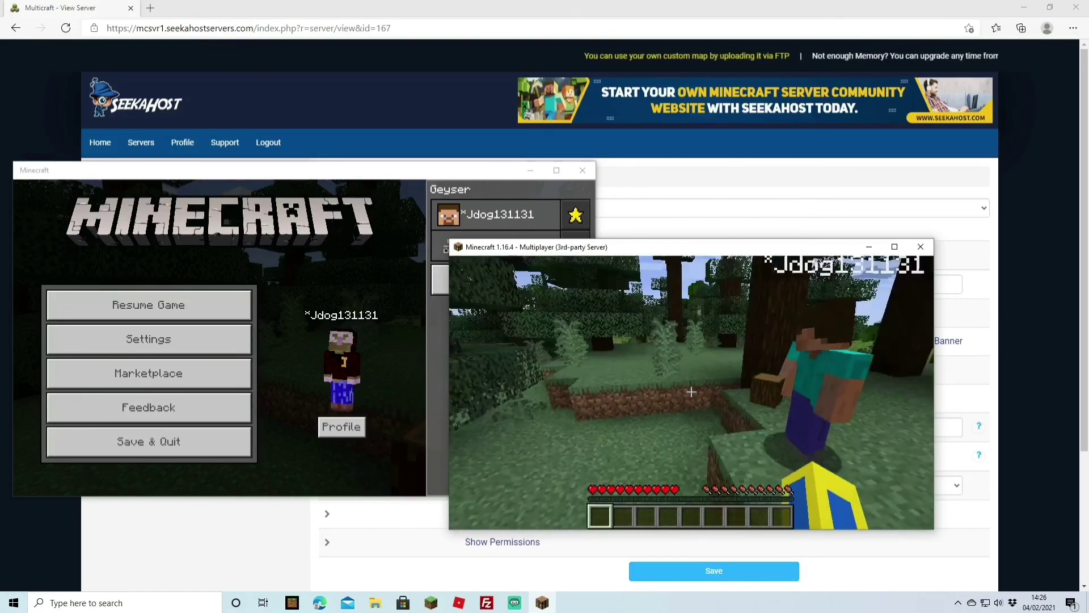
key(s)
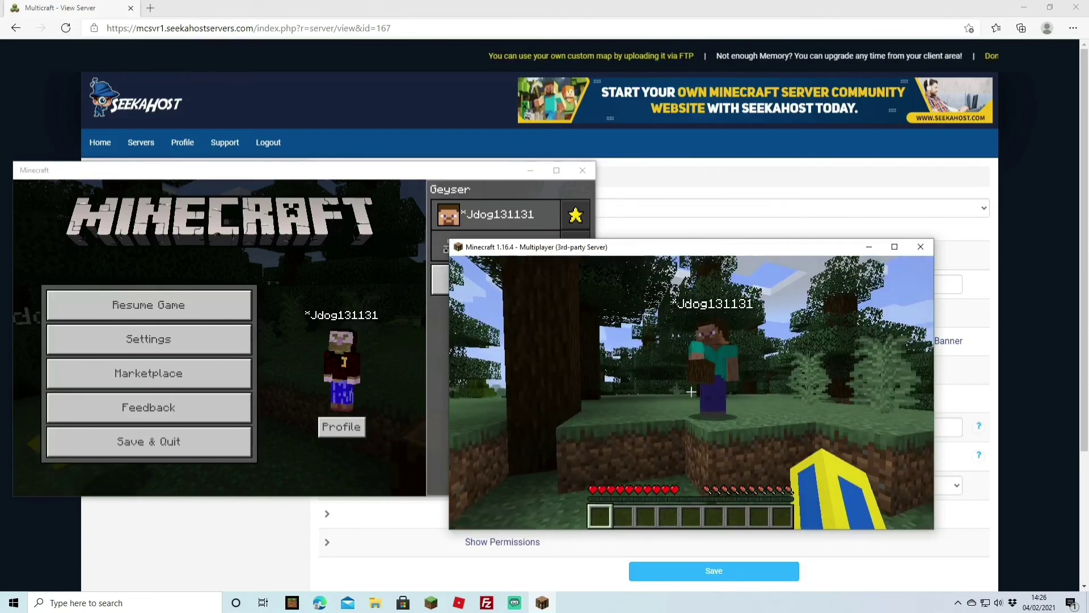
key(w)
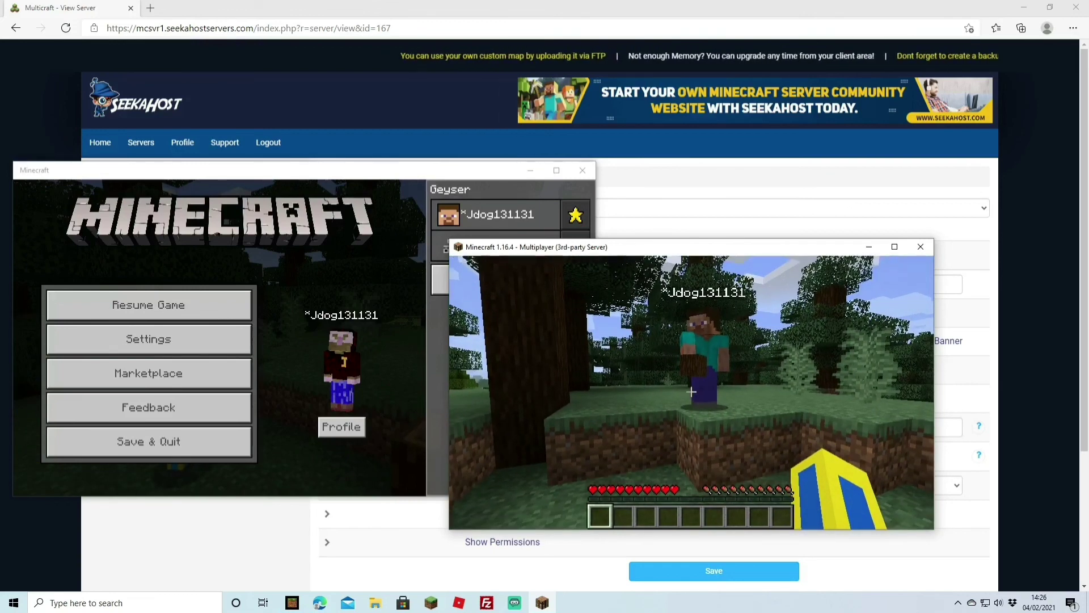
key(Escape)
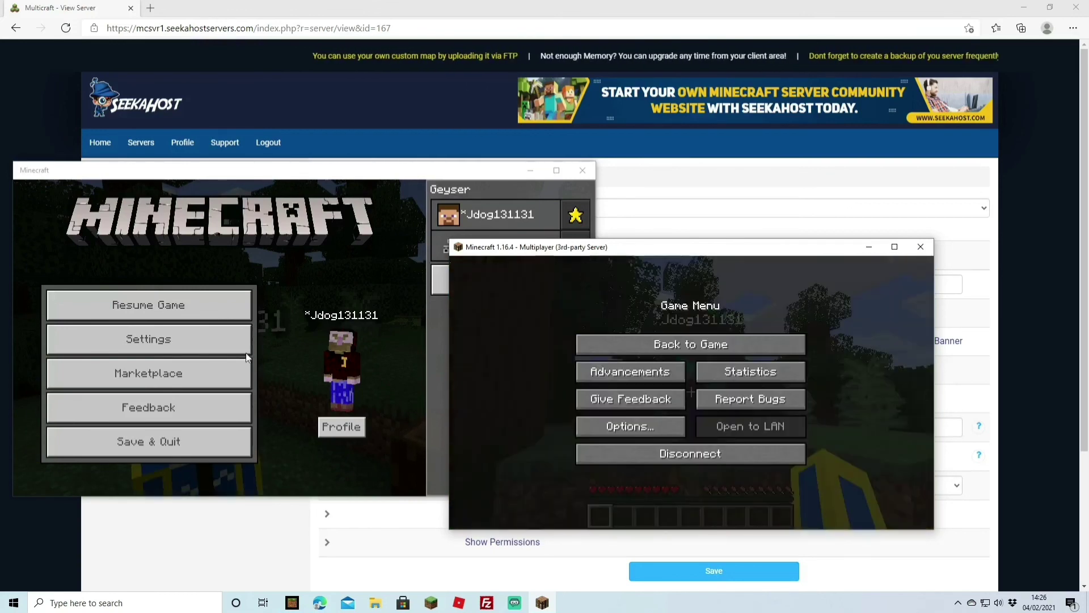
click(232, 308)
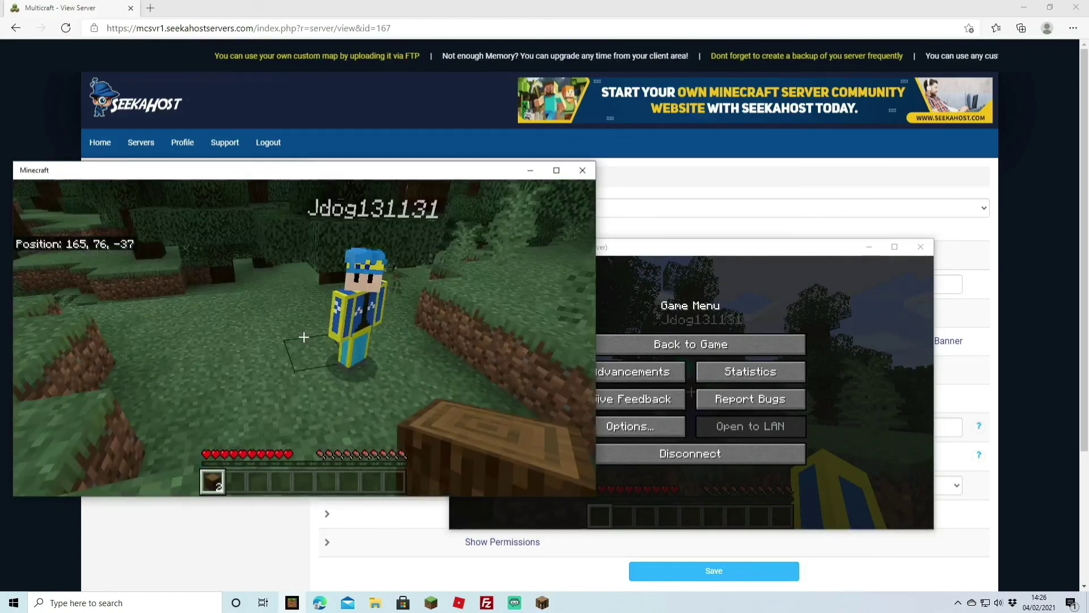